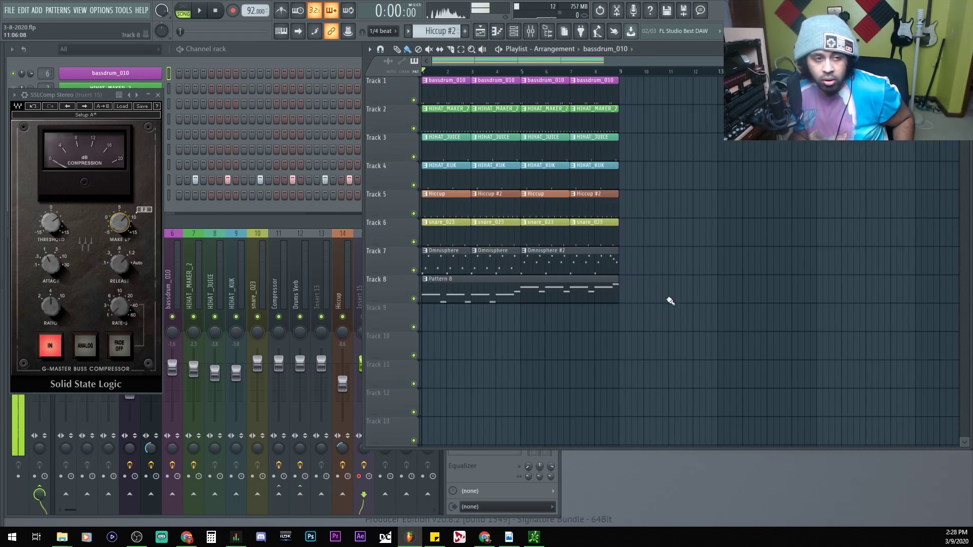
Enlarge the playlist to look over the eight-track arrangement, and restore its window size.
double_click(710, 53)
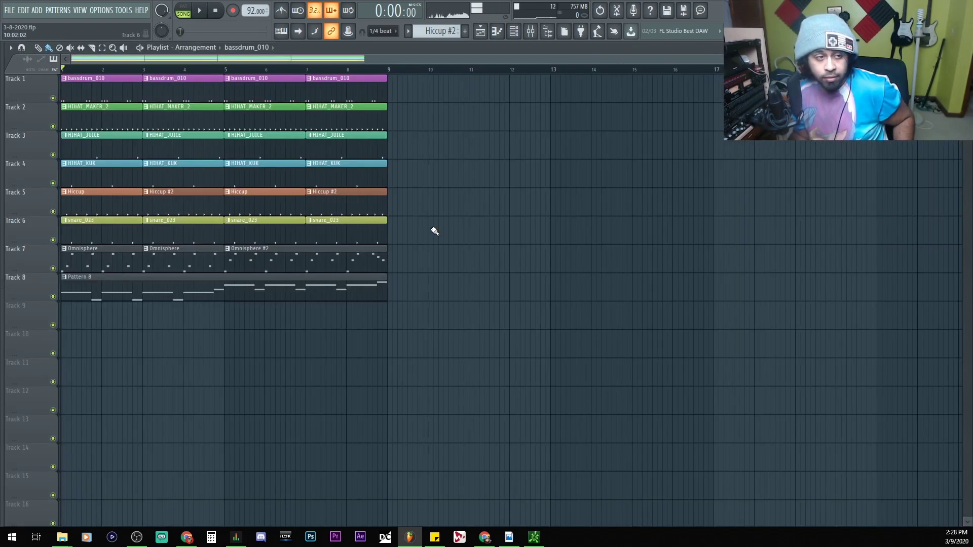
scroll(456, 226, "up", 5)
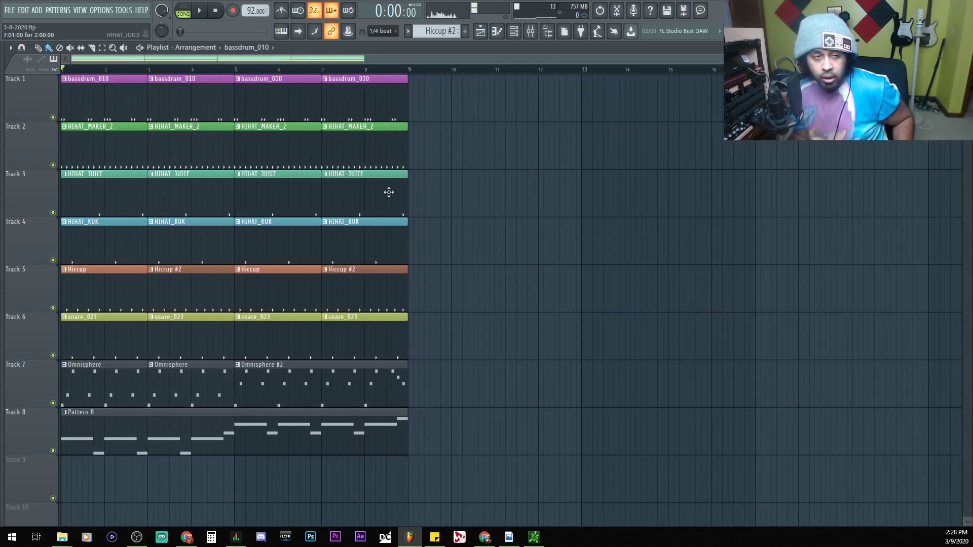
double_click(499, 47)
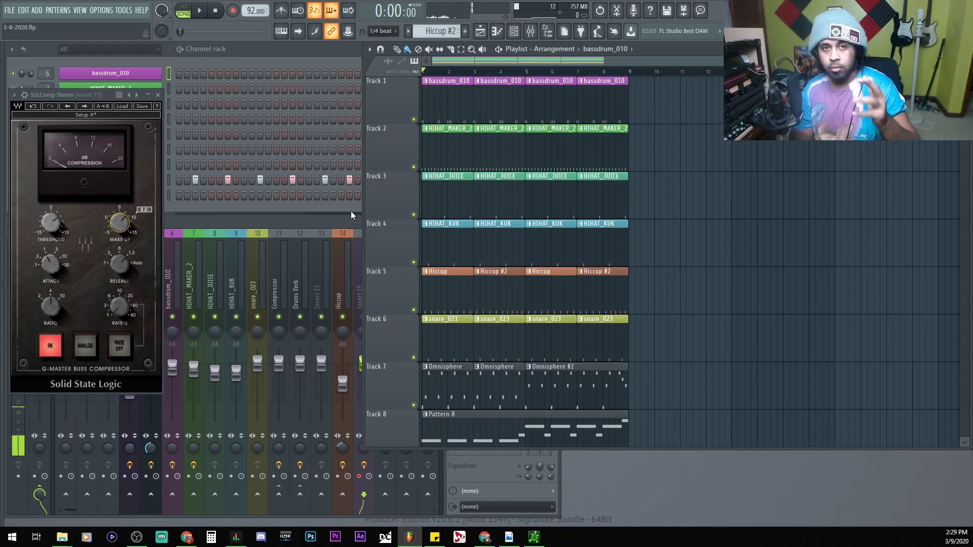
Mute the Compressor and Drums Verb mixer tracks and play the arrangement without them.
left_click(308, 269)
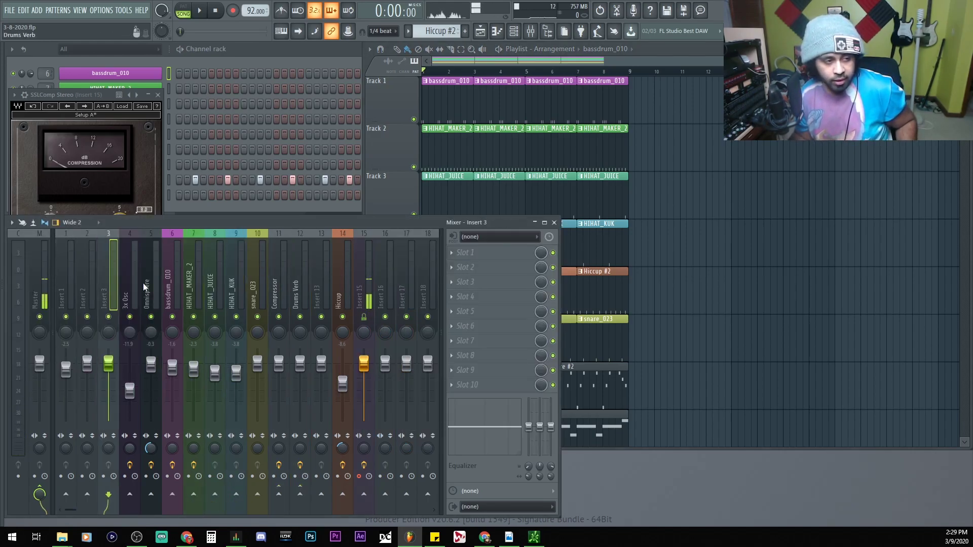
left_click(279, 299)
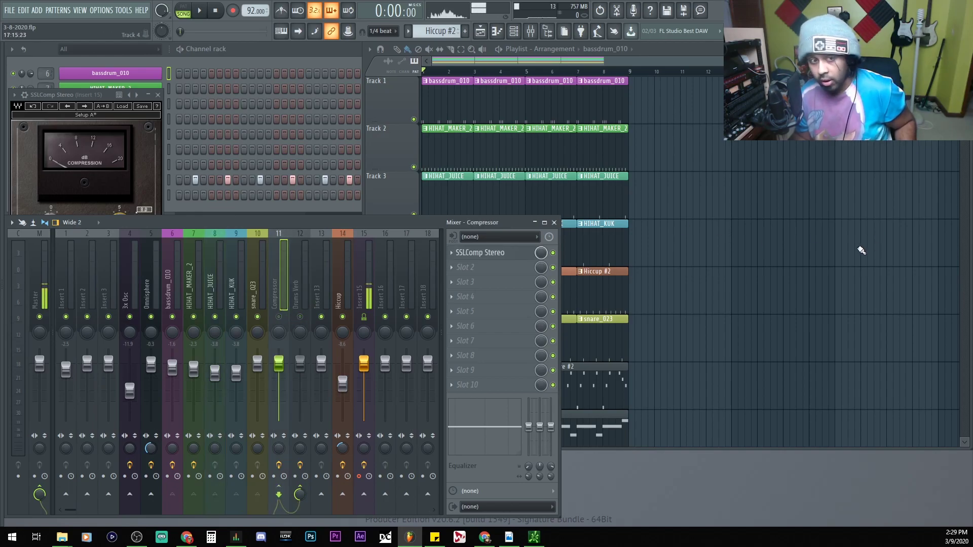
left_click(865, 248)
key("space")
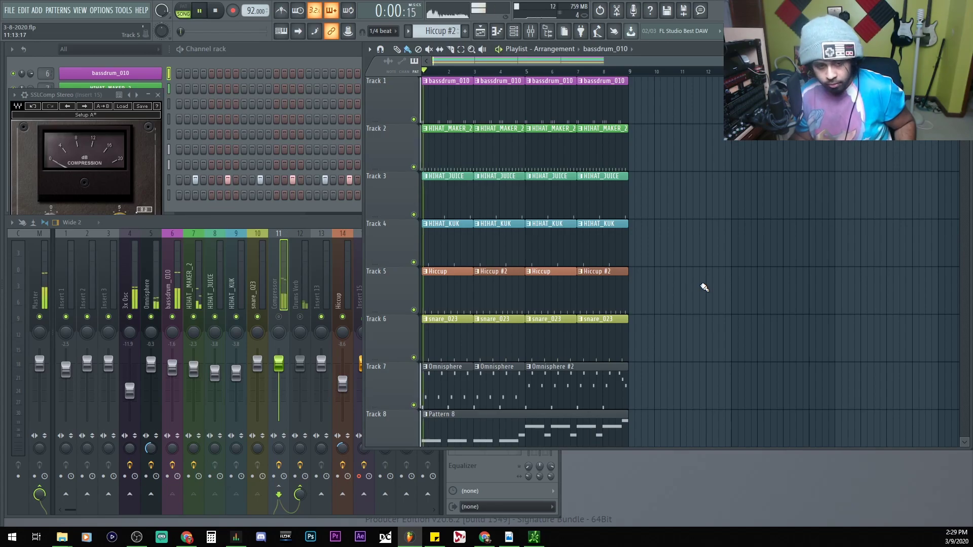
scroll(704, 287, "up", 3)
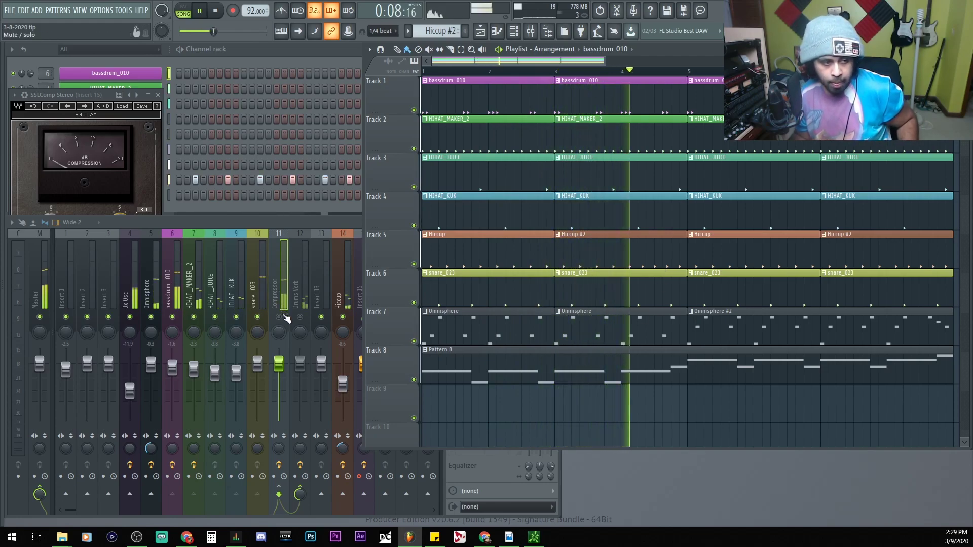
Unmute the Compressor and Drums Verb tracks during playback to hear the arrangement with both effects.
left_click(280, 317)
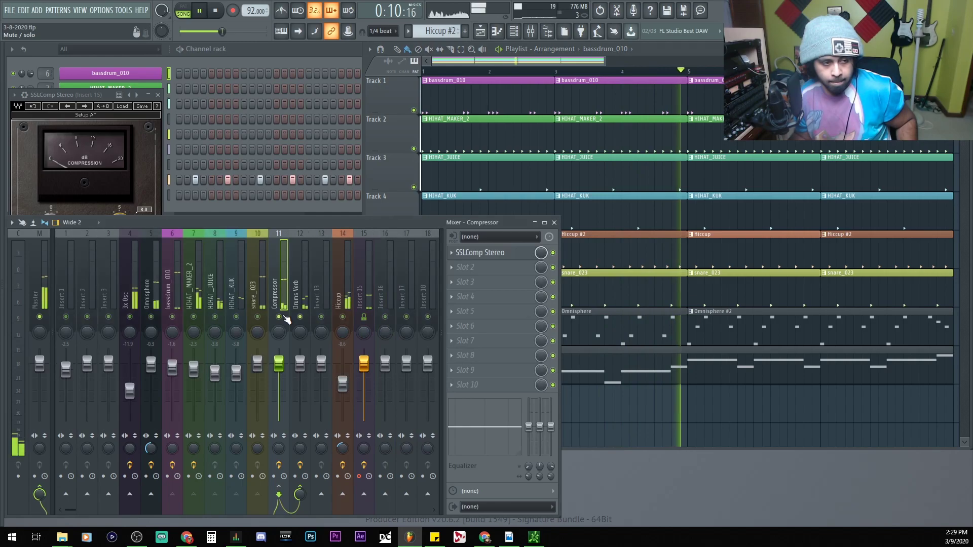
scroll(740, 389, "down", 3)
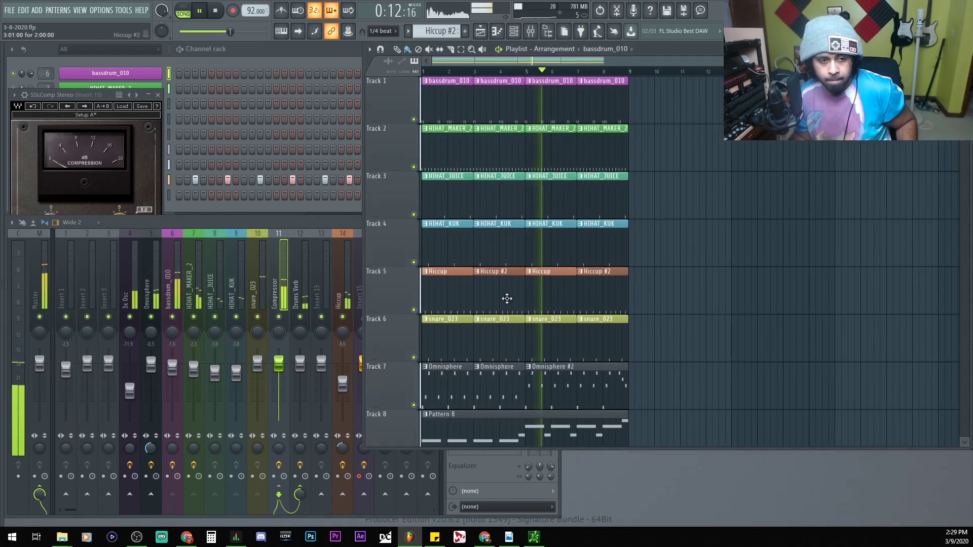
scroll(756, 355, "up", 2)
scroll(582, 211, "down", 2)
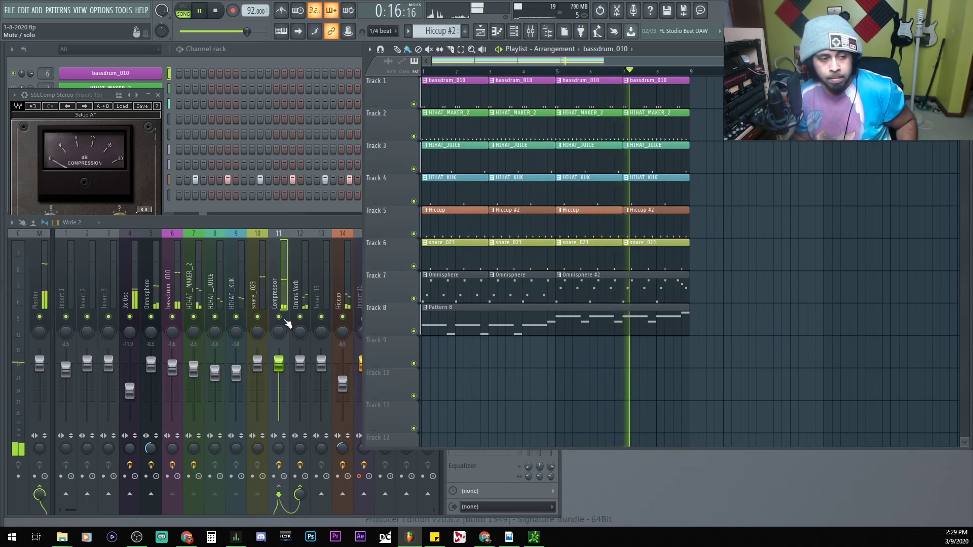
Lower the Compressor and Drums Verb faders together to the minimum, return both to their original level, and stop playback.
left_click(301, 361)
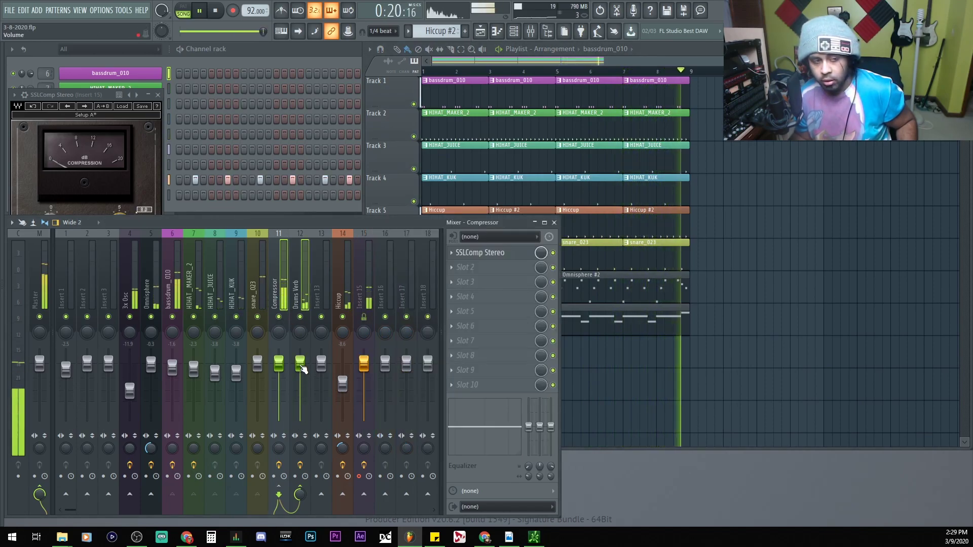
left_click_drag(302, 369, 301, 426)
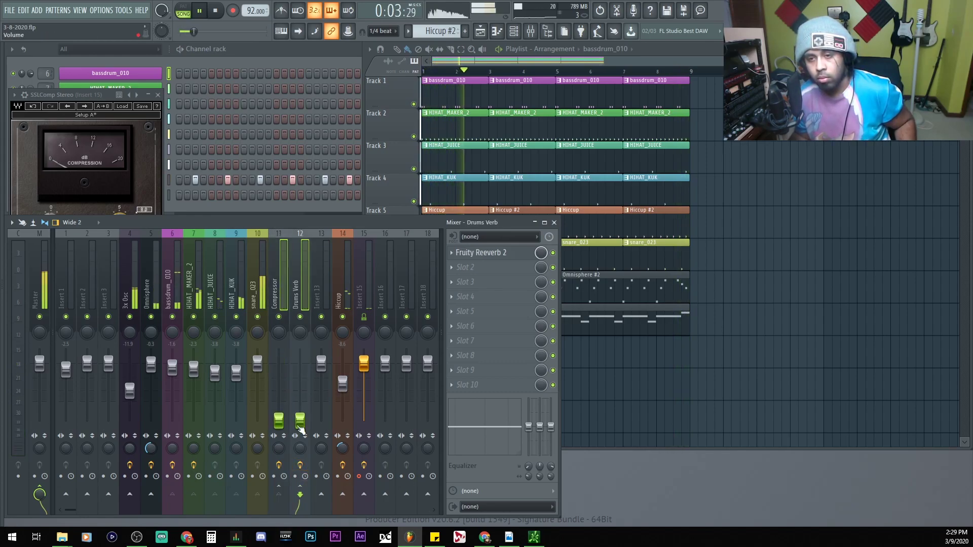
left_click_drag(300, 428, 301, 364)
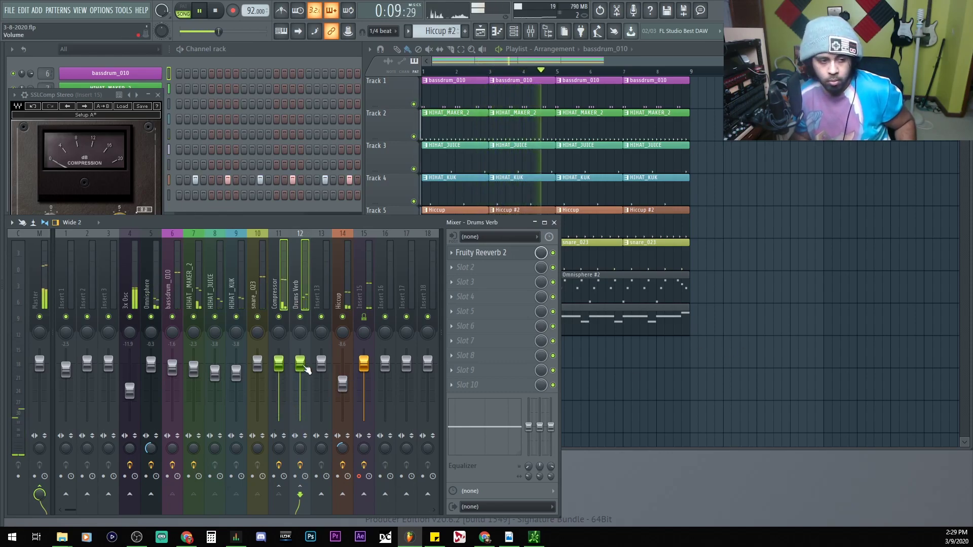
left_click(832, 287)
key("space")
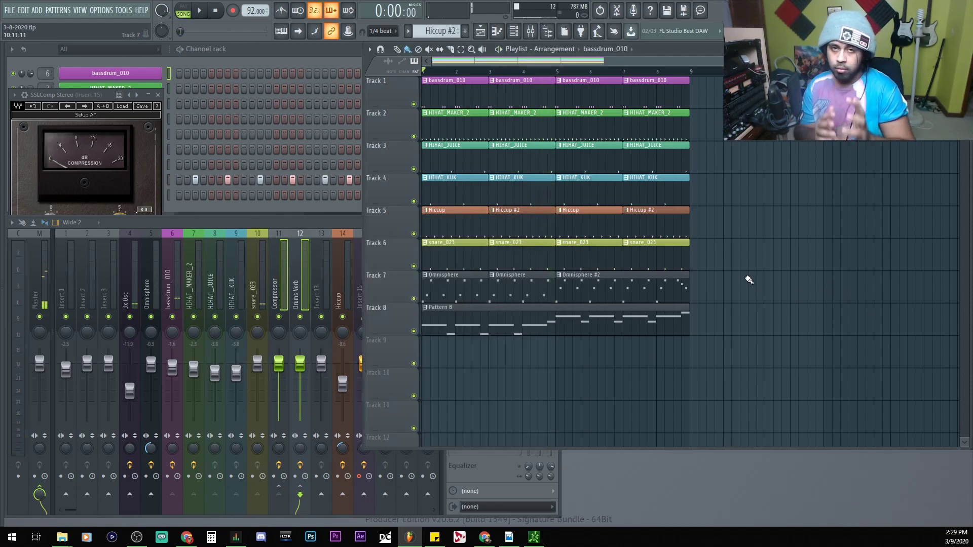
Inspect how the drum mixer tracks from bassdrum_010 to snare_023 are sent to the Compressor and Drums Verb tracks.
left_click(301, 284)
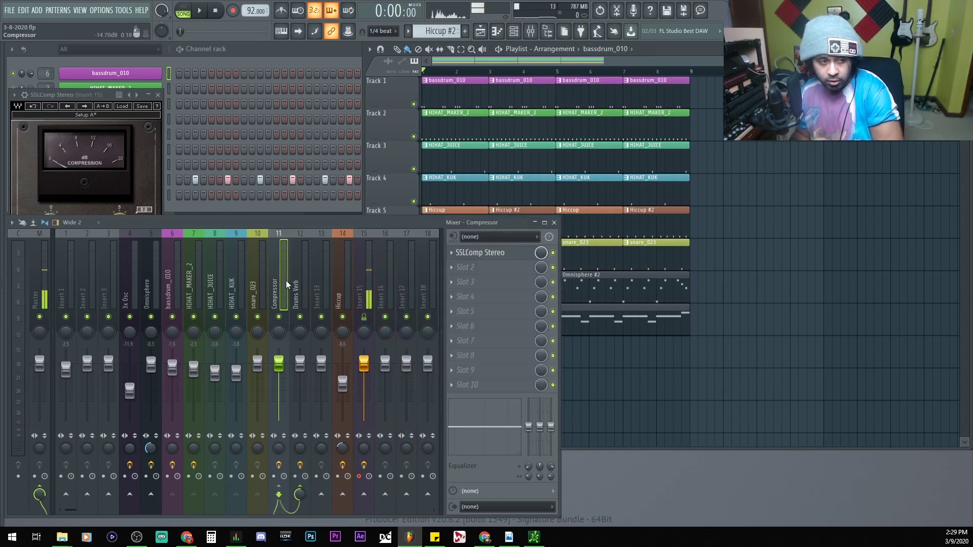
left_click(215, 276)
left_click(179, 277)
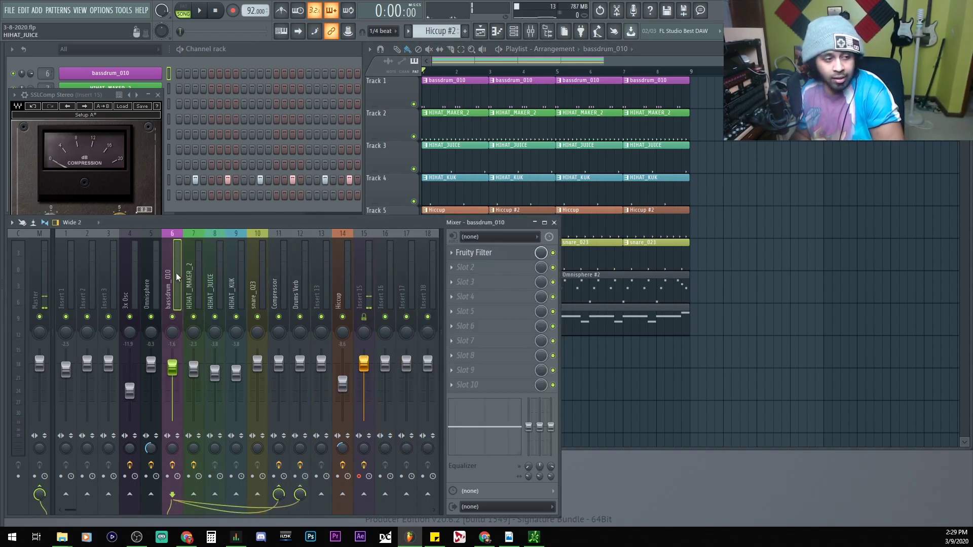
left_click(215, 276)
left_click(236, 276)
left_click(258, 279)
left_click(215, 282)
left_click(173, 287)
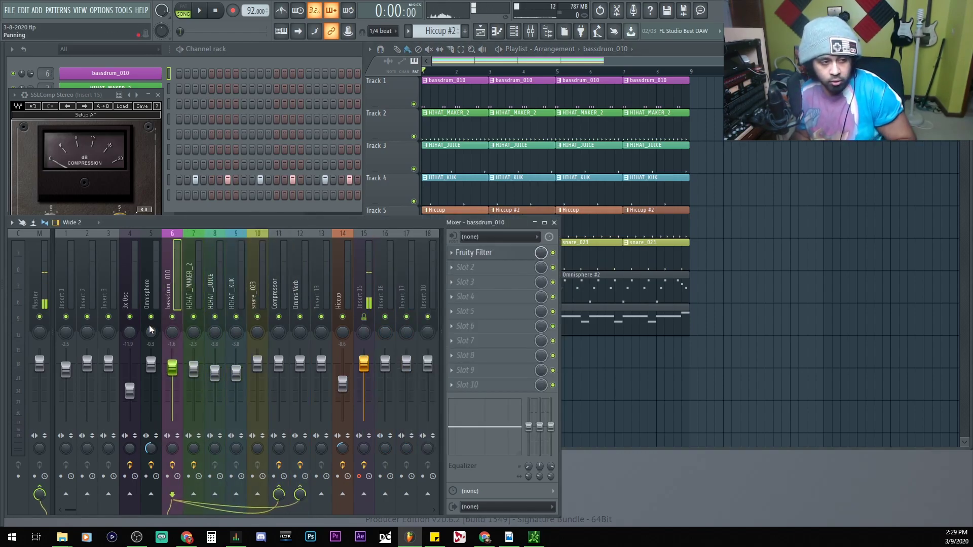
Mute the 3x Osc, Omnisphere and Compressor tracks, and audition the drums with Drums Verb on.
key("space")
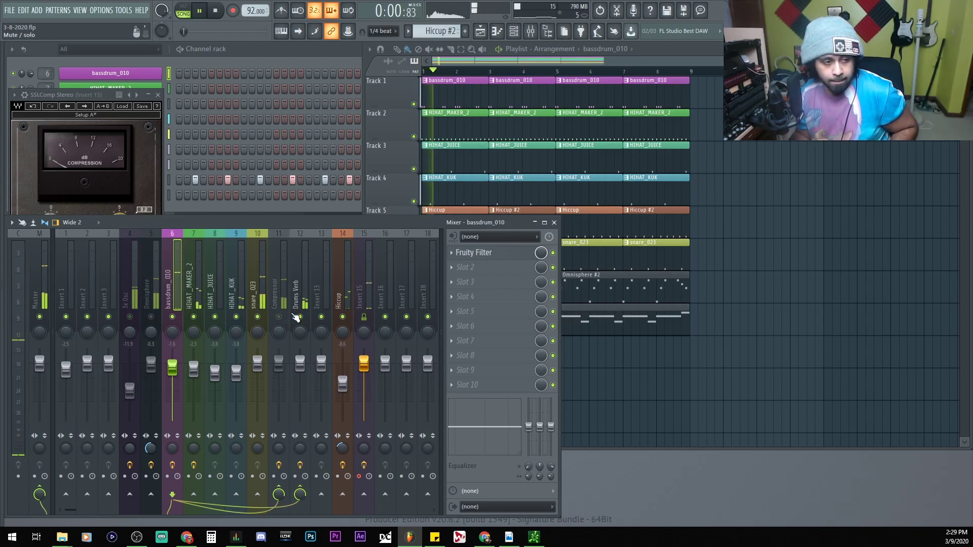
key("space")
Review the five drum tracks' routing and the effects and sends on the Compressor and Drums Verb tracks.
left_click_drag(181, 286, 251, 292)
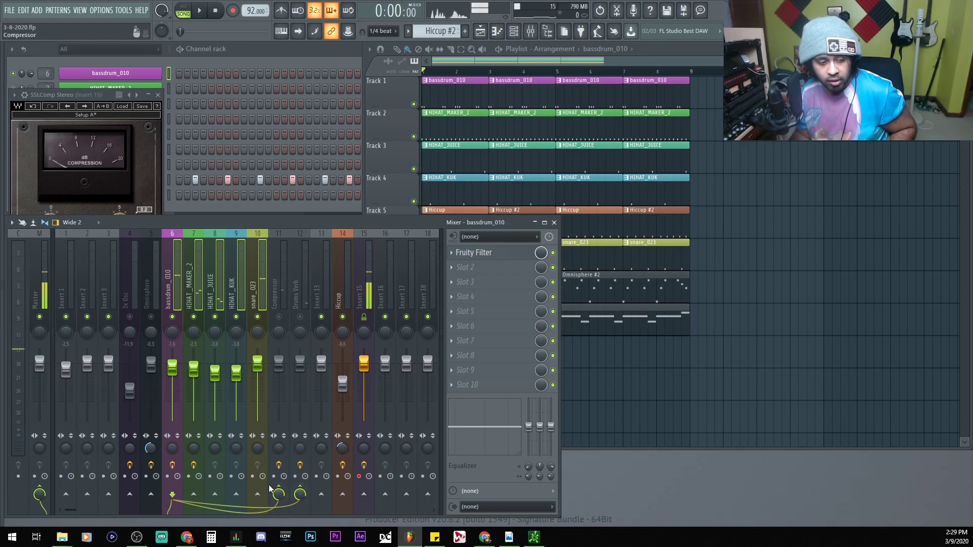
left_click(287, 267)
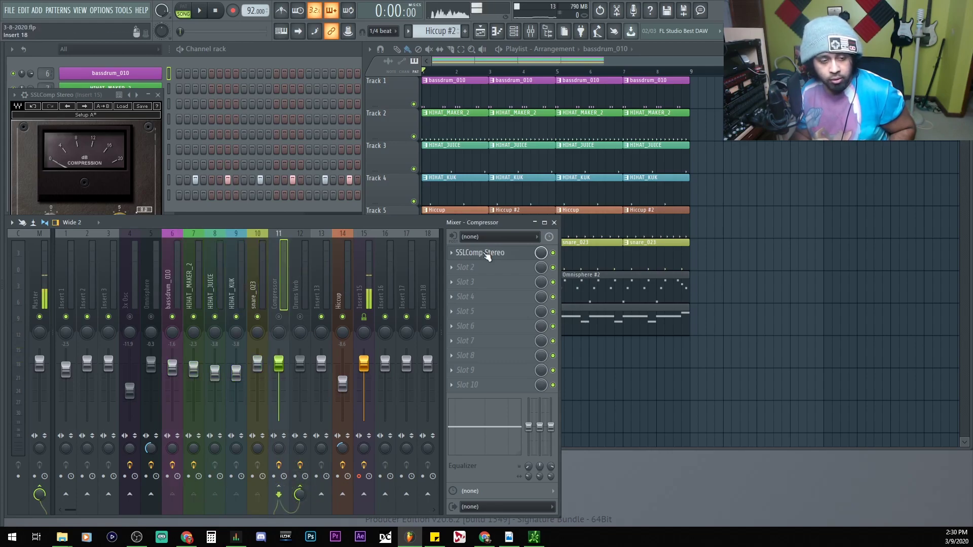
left_click(294, 290)
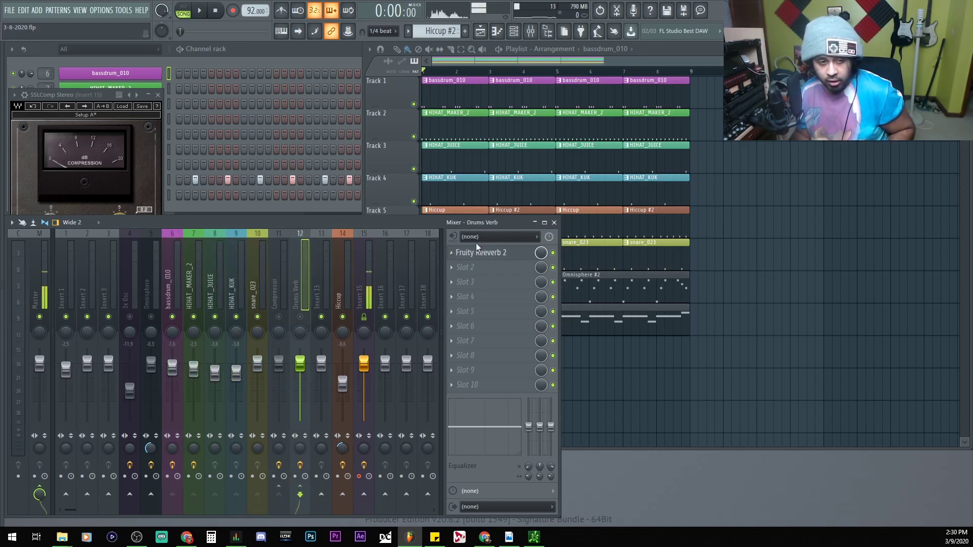
left_click(273, 299)
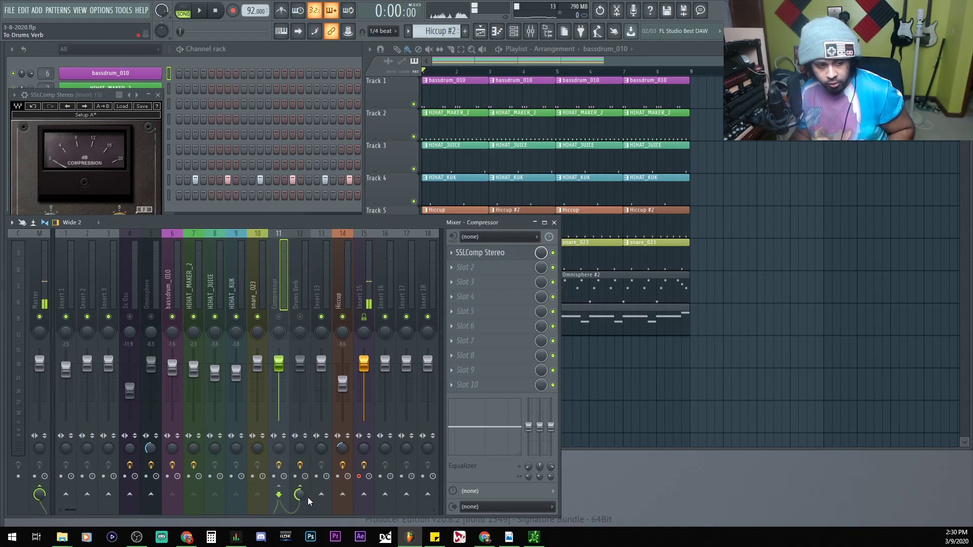
left_click_drag(260, 262, 169, 277)
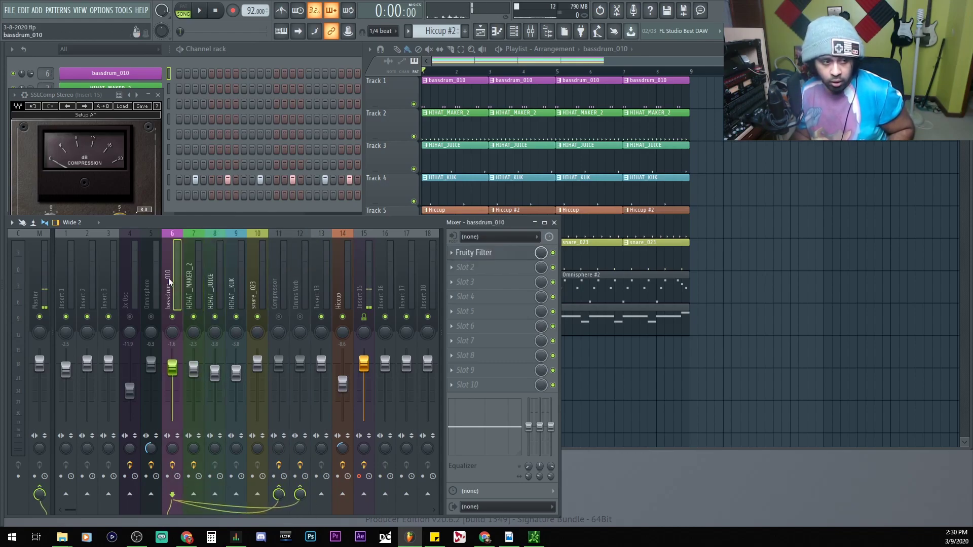
Open Fruity Reeverb 2 on the Drums Verb track and move its window above the mixer.
left_click(298, 284)
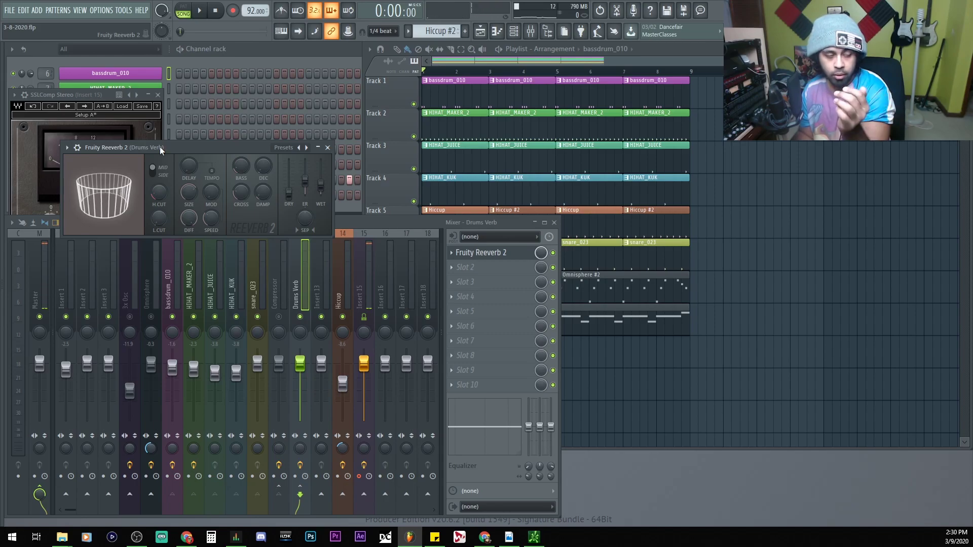
left_click_drag(160, 147, 160, 165)
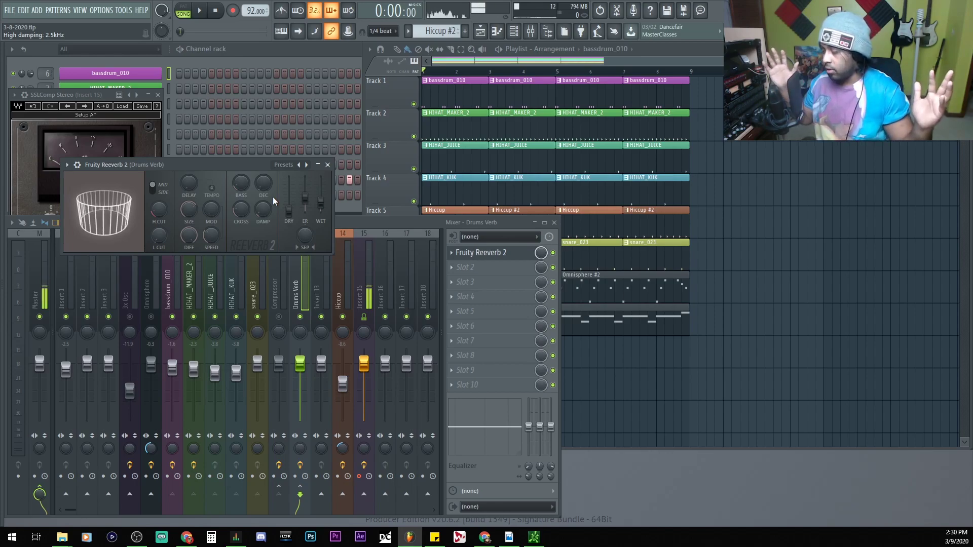
left_click_drag(253, 165, 329, 105)
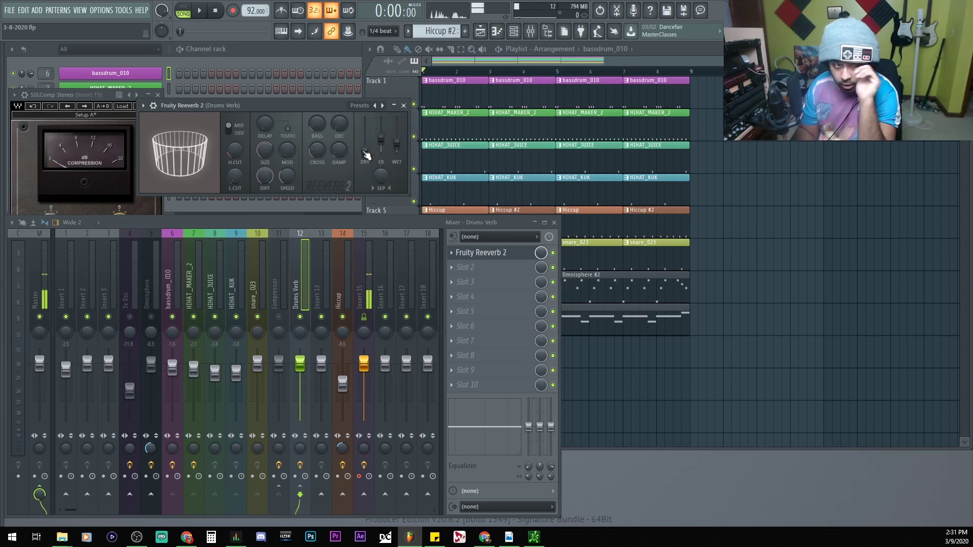
left_click_drag(290, 106, 262, 85)
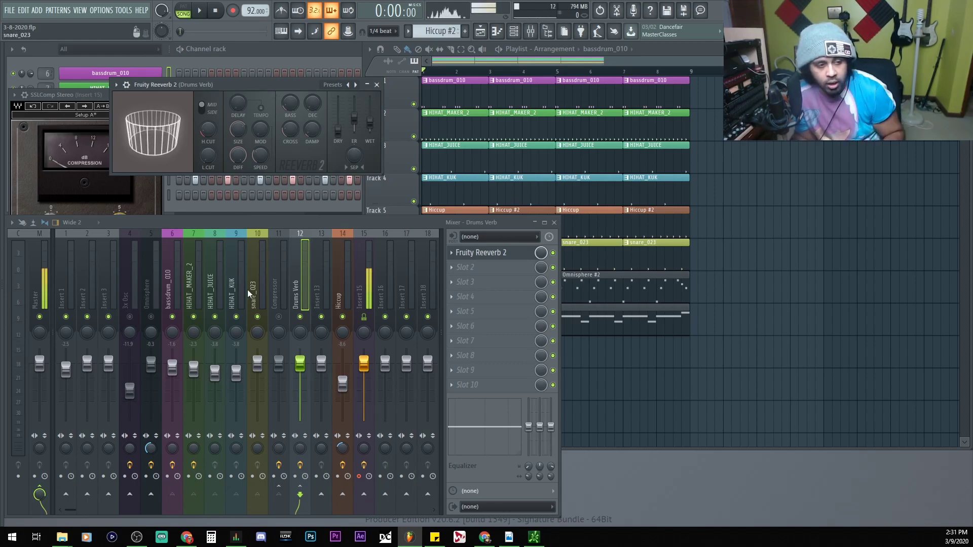
Compare playback with the send from HIHAT_MAKER_2 to Drums Verb off and on, leave the send enabled, and stop playback.
key("space")
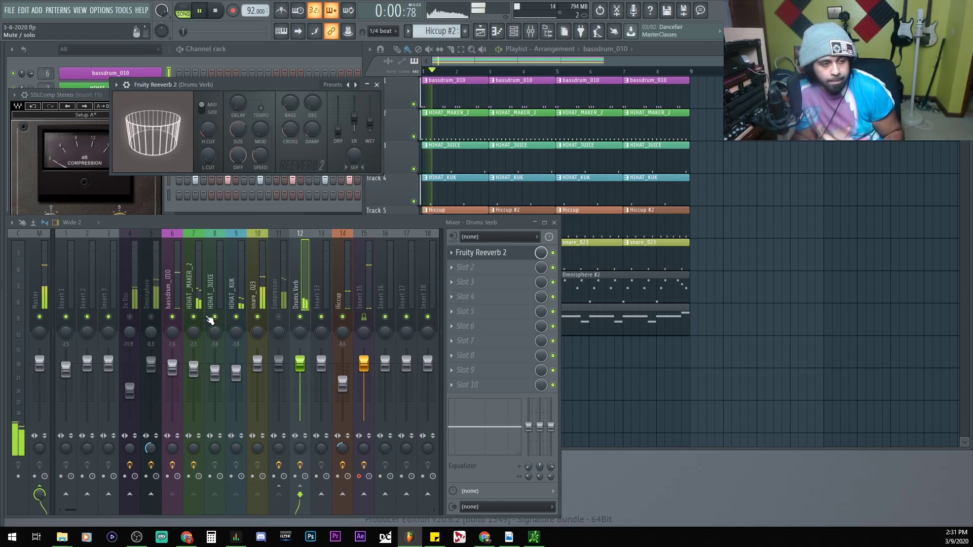
left_click(195, 299)
left_click(300, 494)
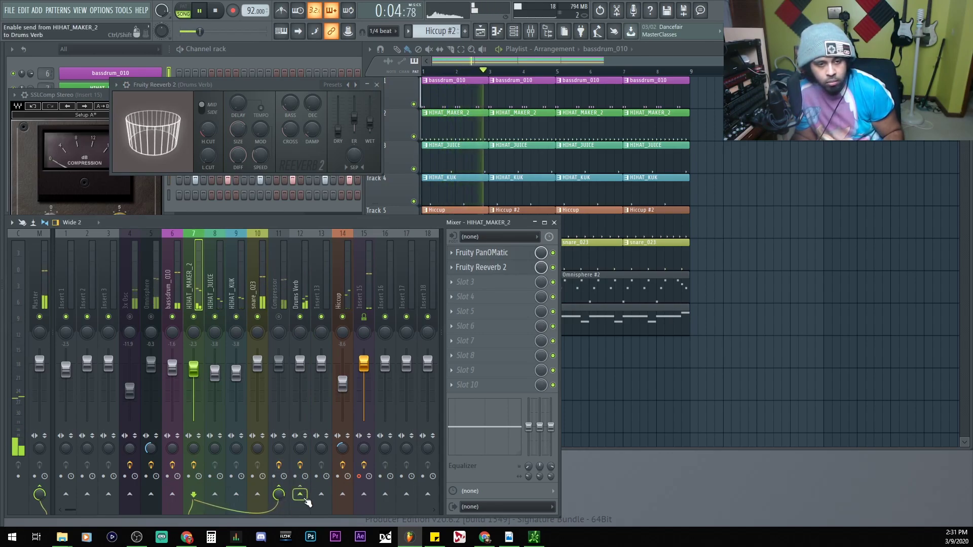
key("space")
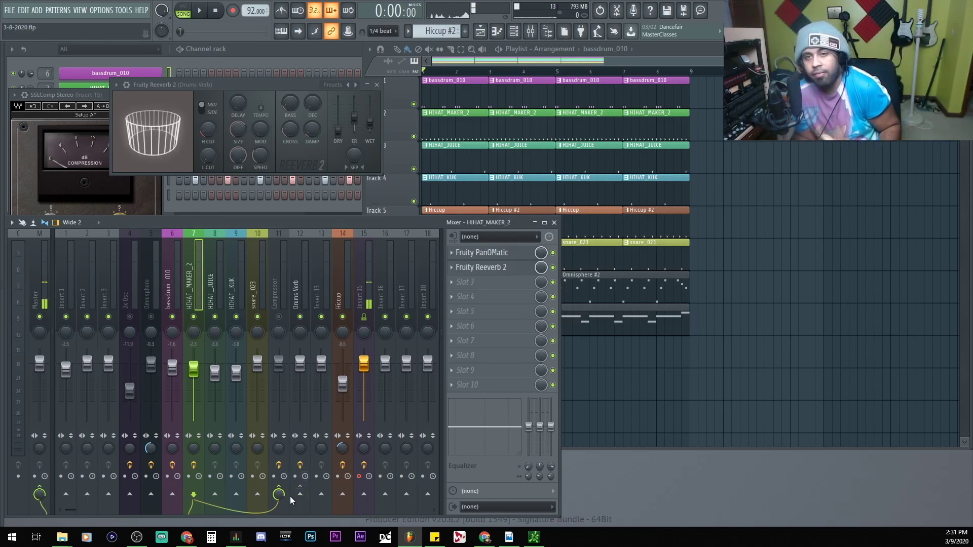
left_click(300, 495)
key("space")
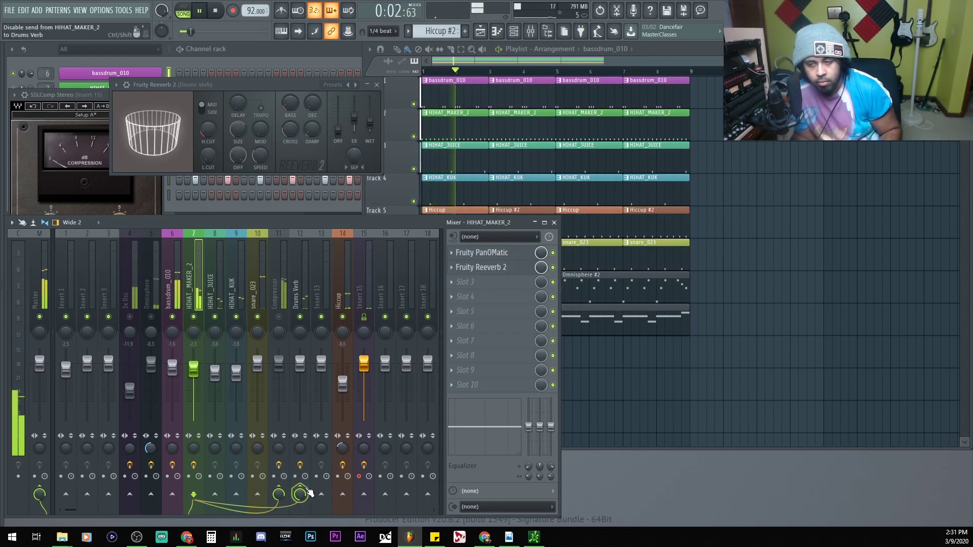
left_click(307, 494)
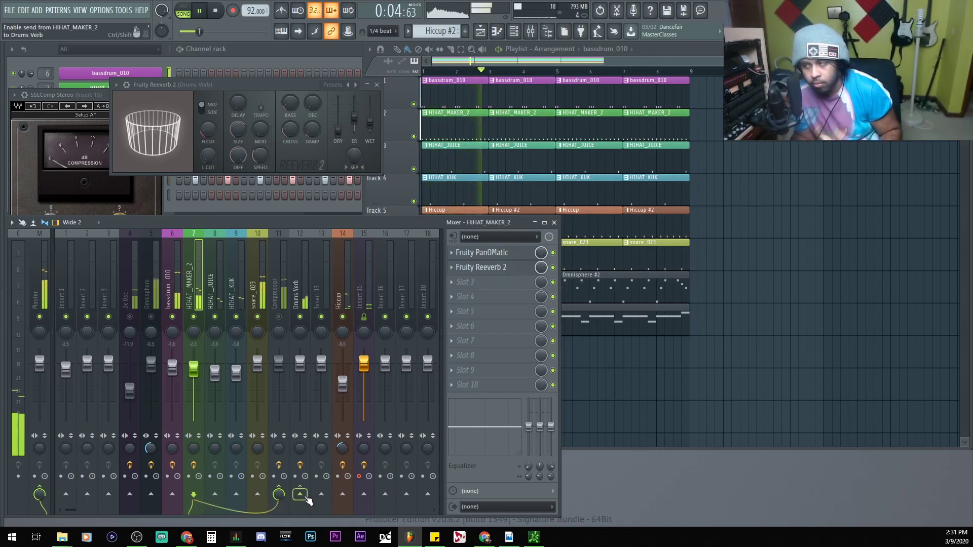
key("space")
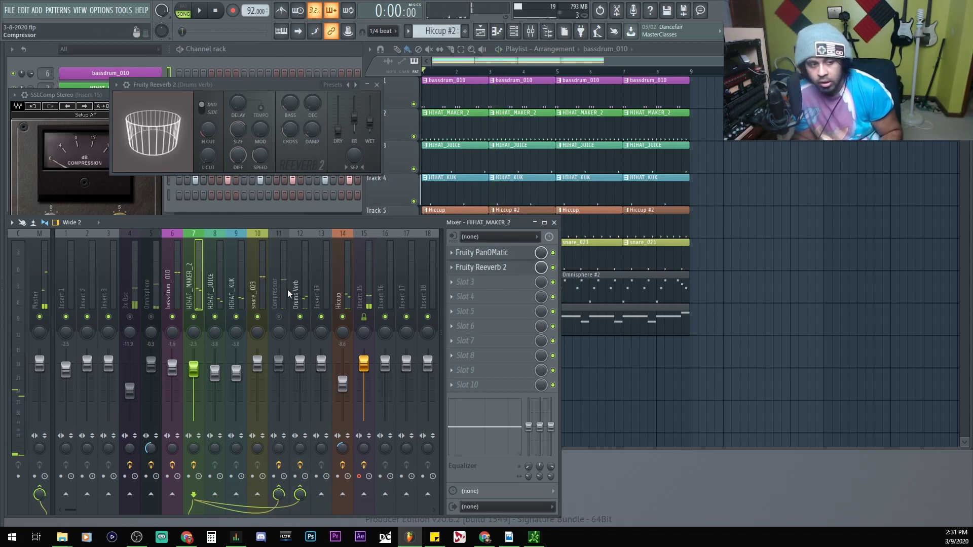
Open SSLComp Stereo on the Compressor track, move its window above the mixer, and bring the mixer back to the front.
left_click(300, 287)
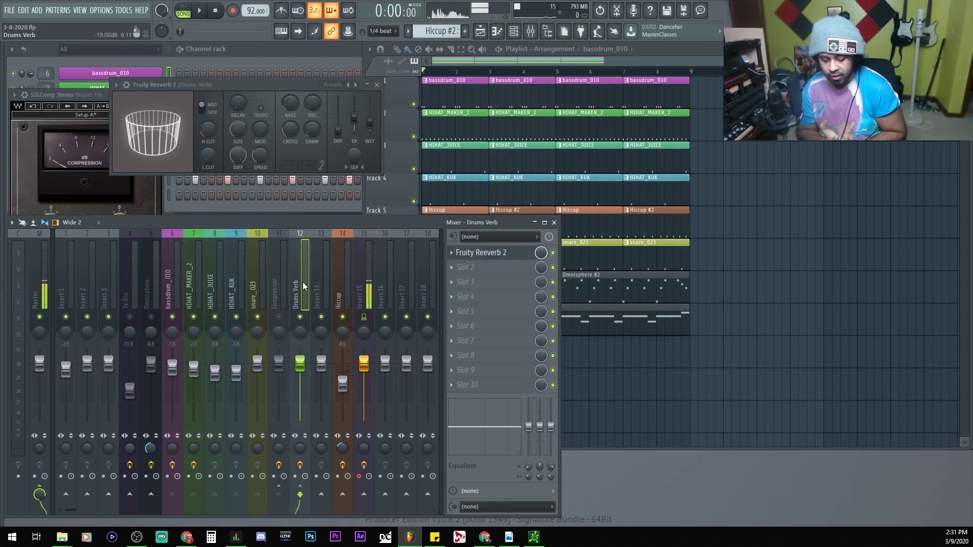
left_click(280, 267)
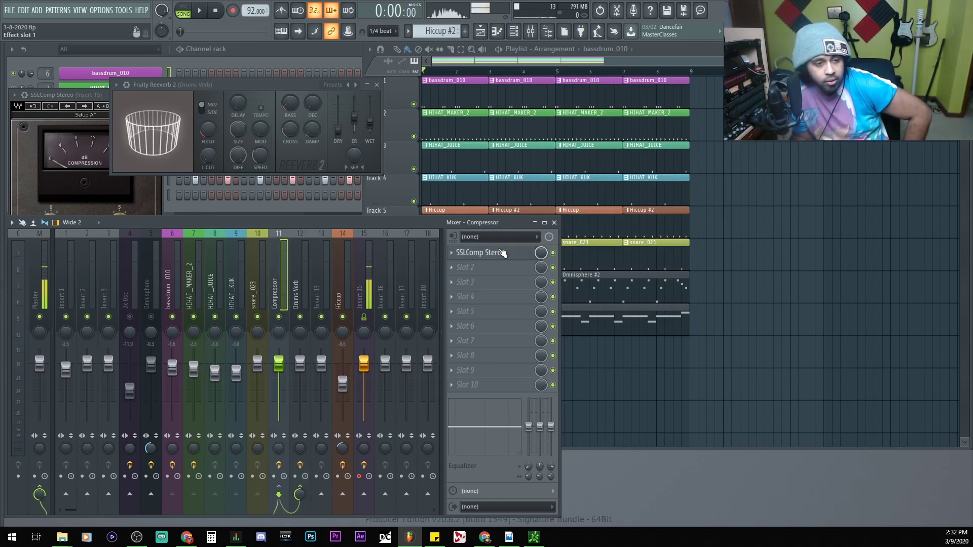
left_click(506, 253)
left_click_drag(72, 118, 187, 77)
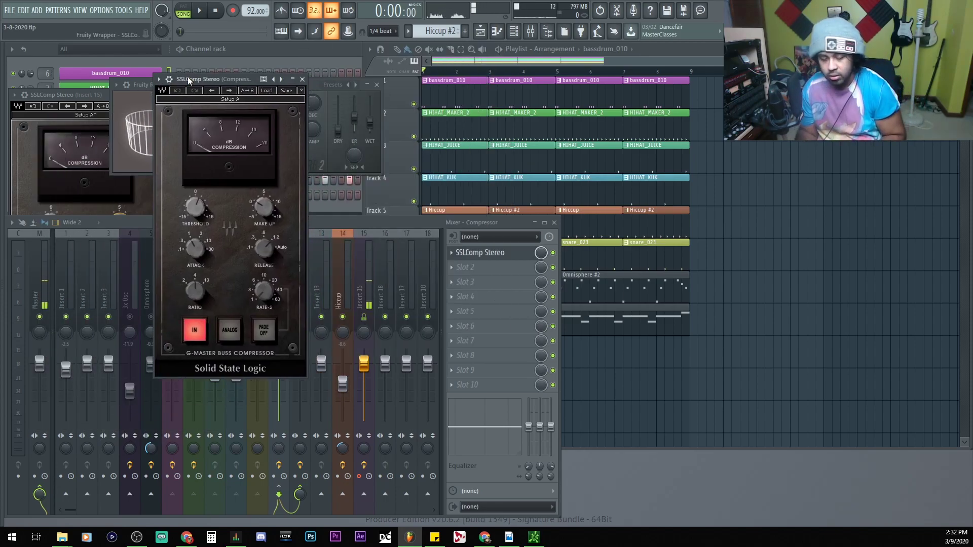
left_click(322, 252)
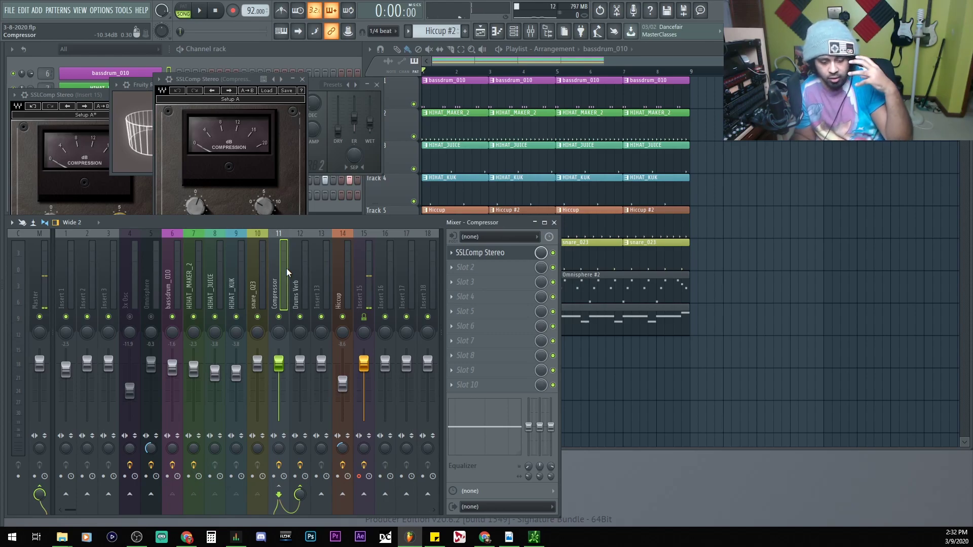
Compare the beat's playback with the Compressor track on and muted, leave the track enabled, and stop playback.
key("space")
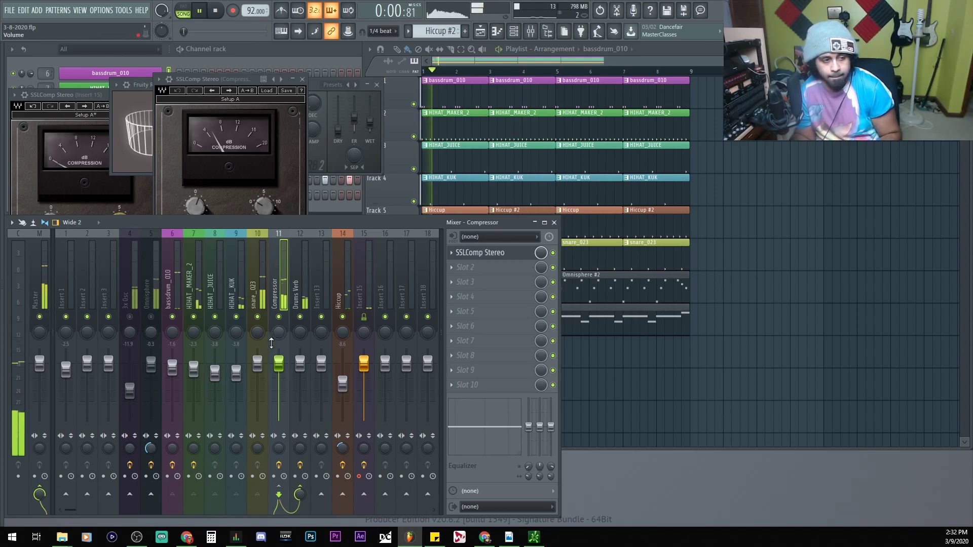
left_click(280, 317)
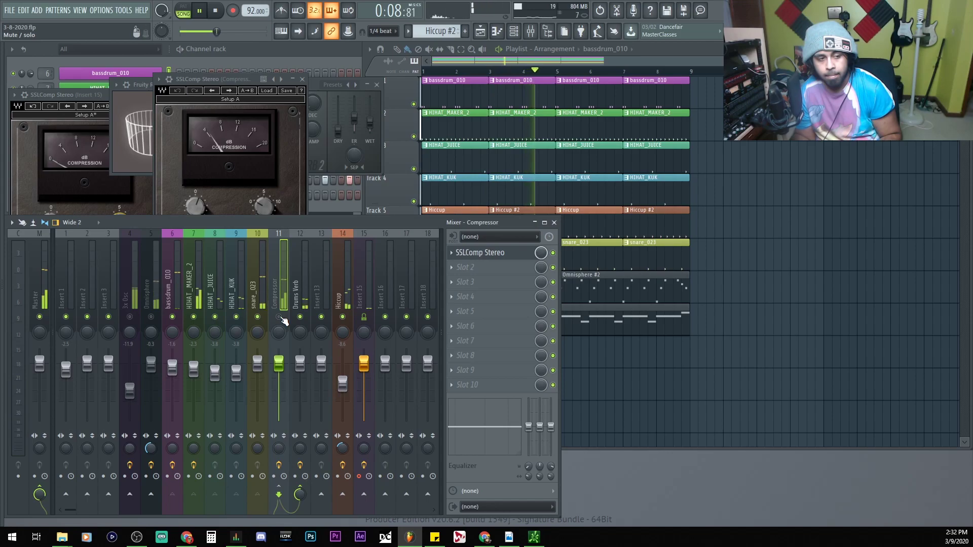
key("space")
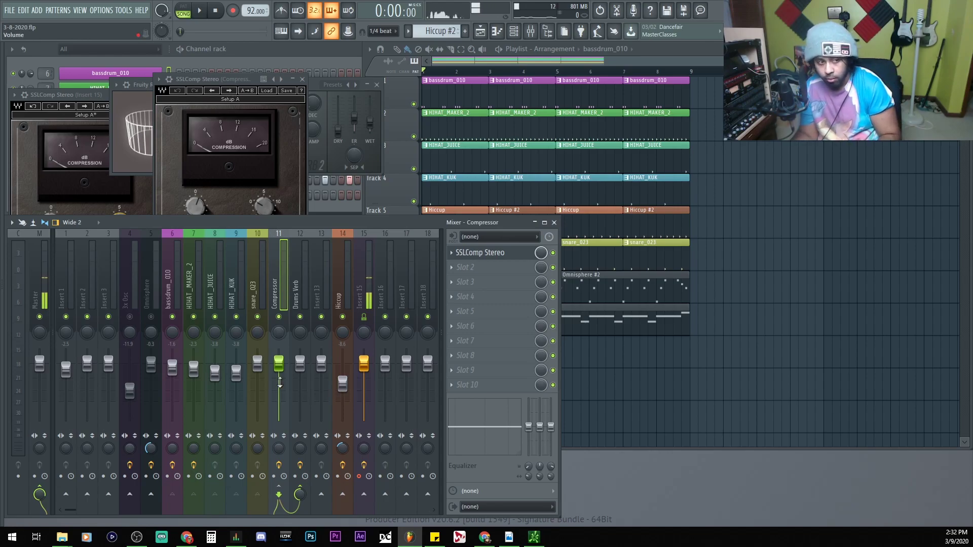
Review how the drum tracks are routed to the Compressor and Drums Verb tracks.
left_click(238, 289)
left_click(193, 284)
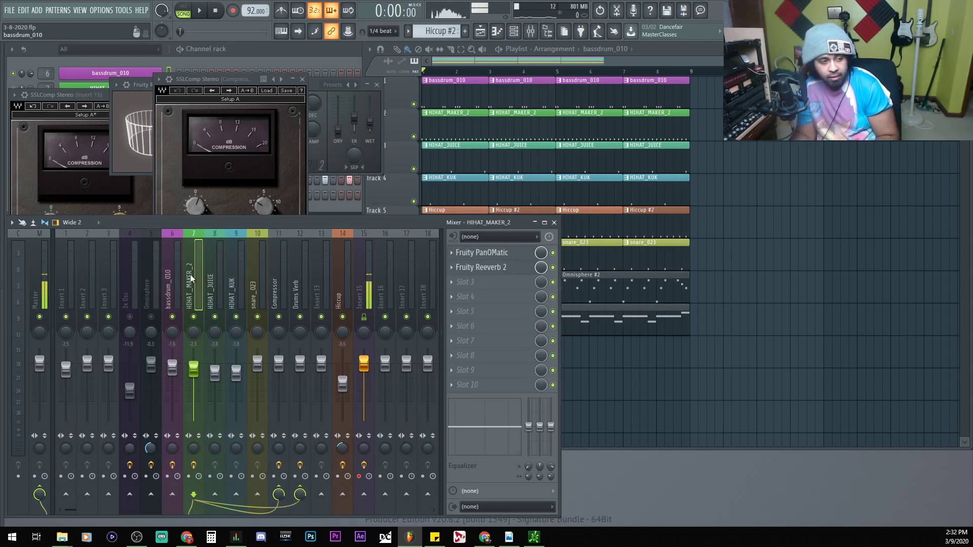
left_click(167, 275)
left_click(242, 286)
left_click(276, 294)
left_click(304, 290)
left_click(242, 284)
left_click(214, 283)
left_click(198, 280)
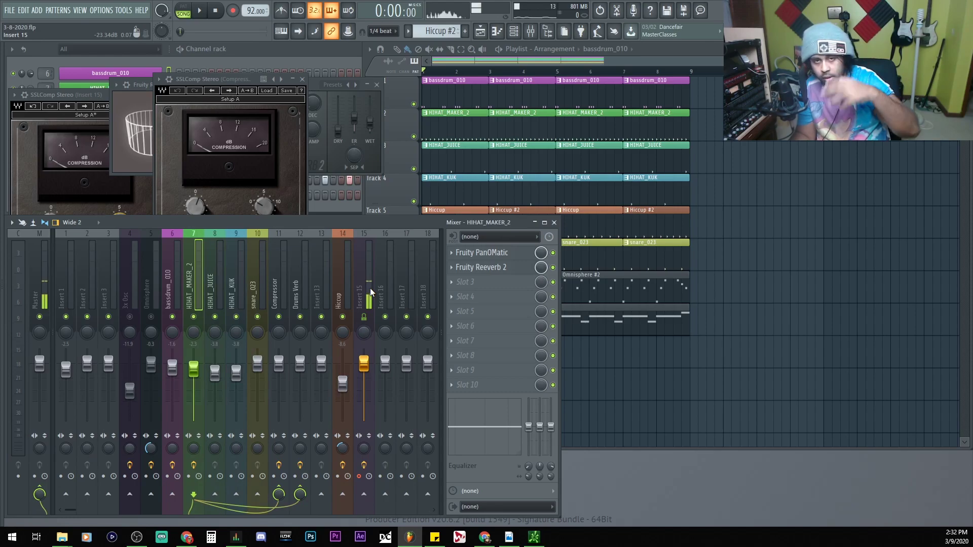
left_click(272, 284)
Open the recent project 3-9-2020.flp and audition its drum pattern.
left_click(23, 11)
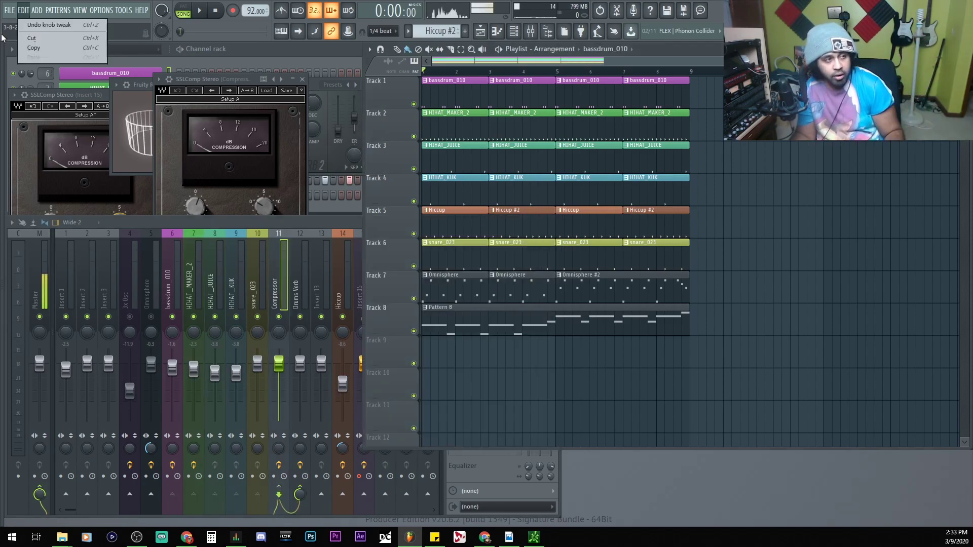
left_click(9, 10)
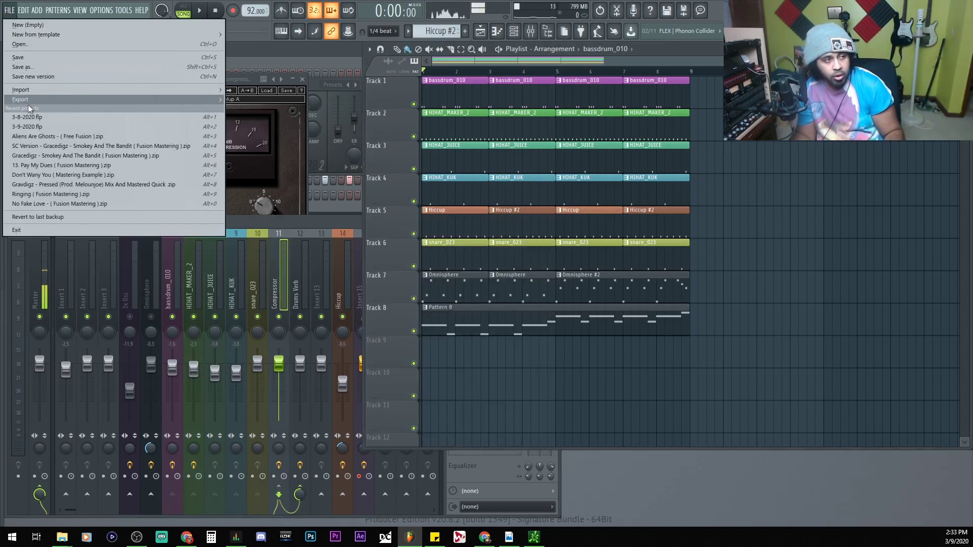
left_click(50, 127)
left_click(291, 277)
key("space")
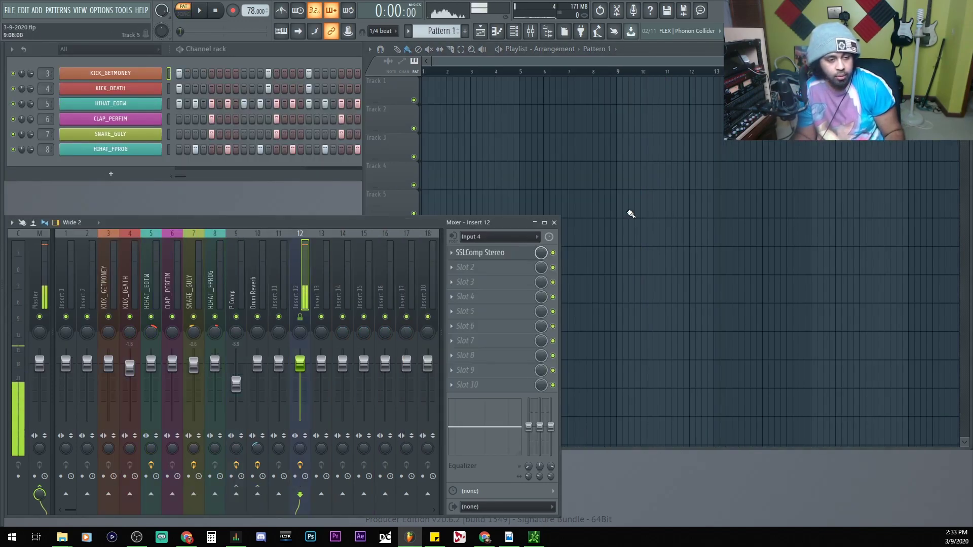
left_click(679, 203)
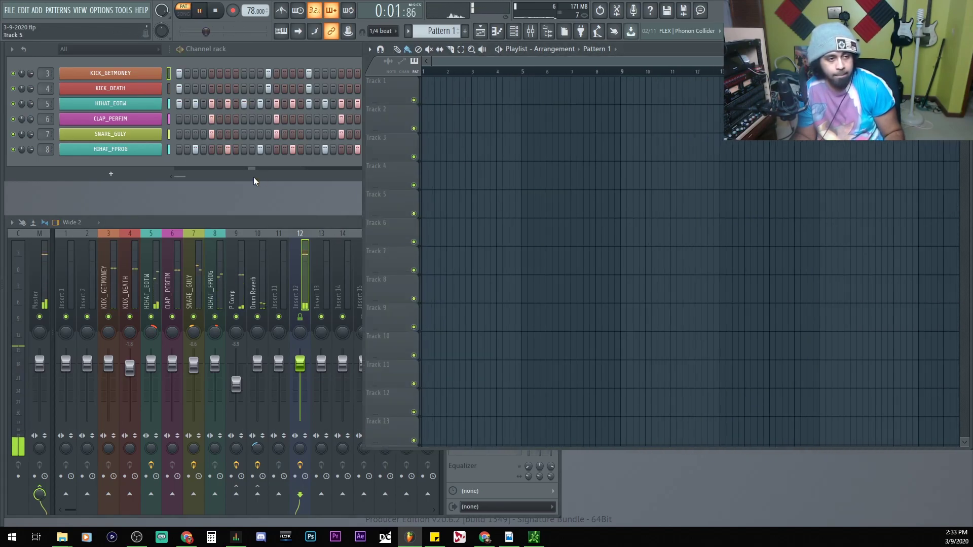
key("space")
Bring the channel rack to the front and select the HIHAT_EOTW mixer track to show its sends.
left_click(184, 186)
key("F11")
key("Escape")
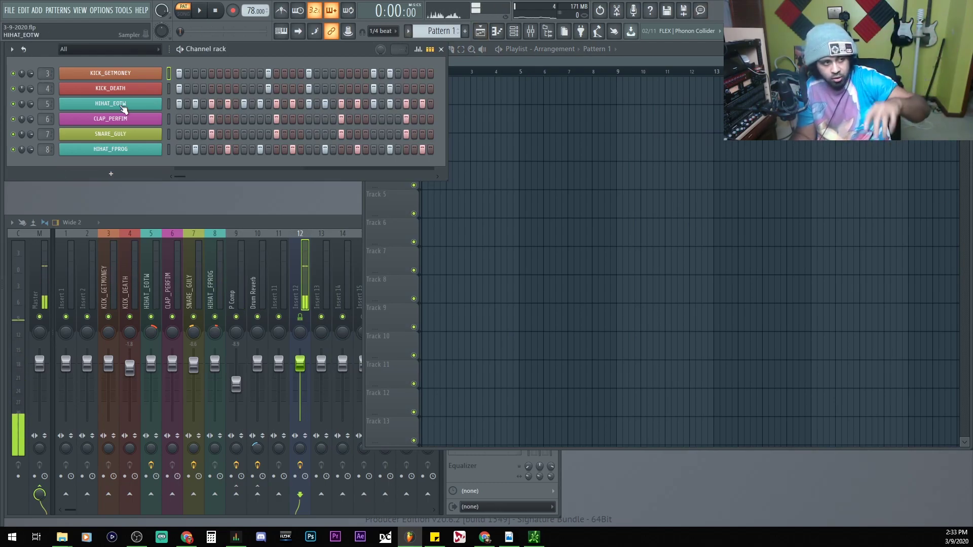
left_click(135, 277)
left_click(144, 290)
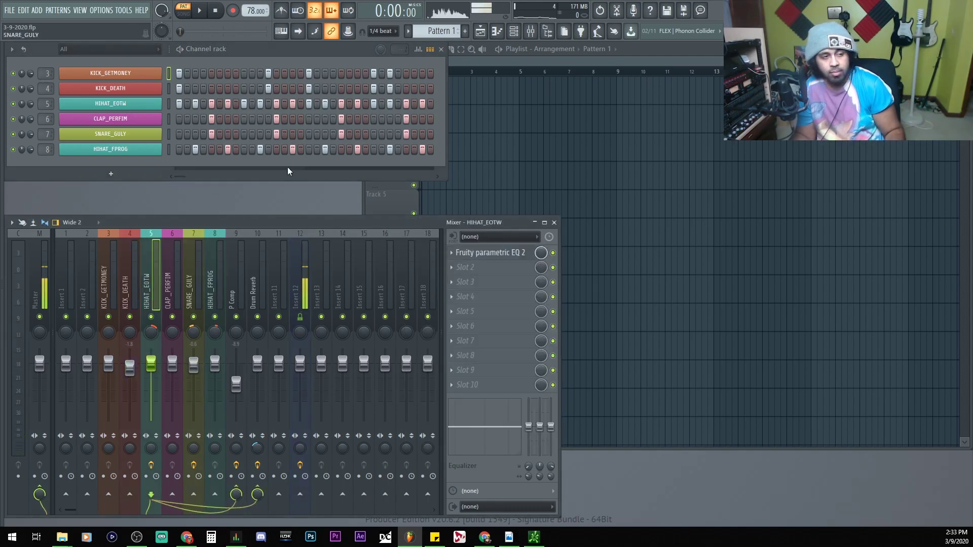
Examine the HIHAT_EOTW notes and their velocities in the piano roll, and return to the channel rack.
right_click(108, 111)
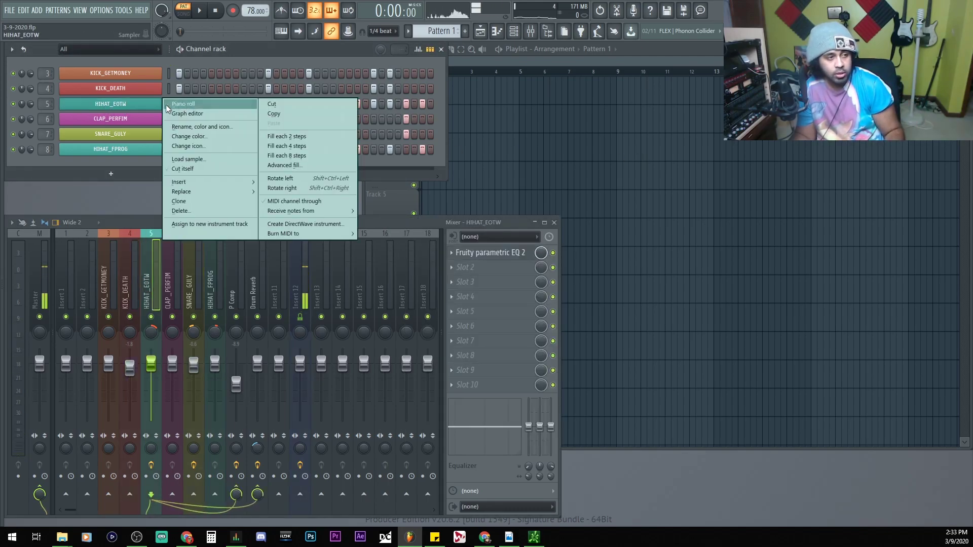
left_click(161, 105)
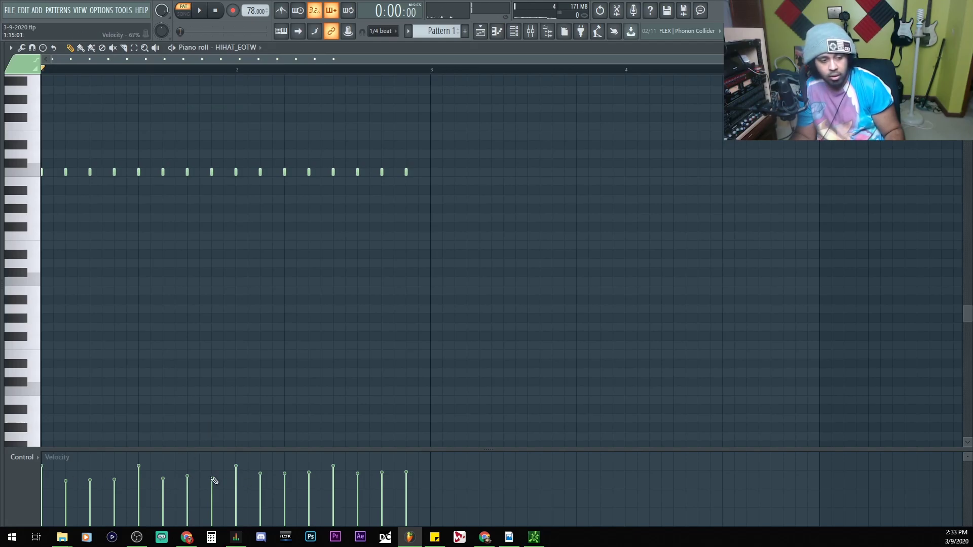
key("Escape")
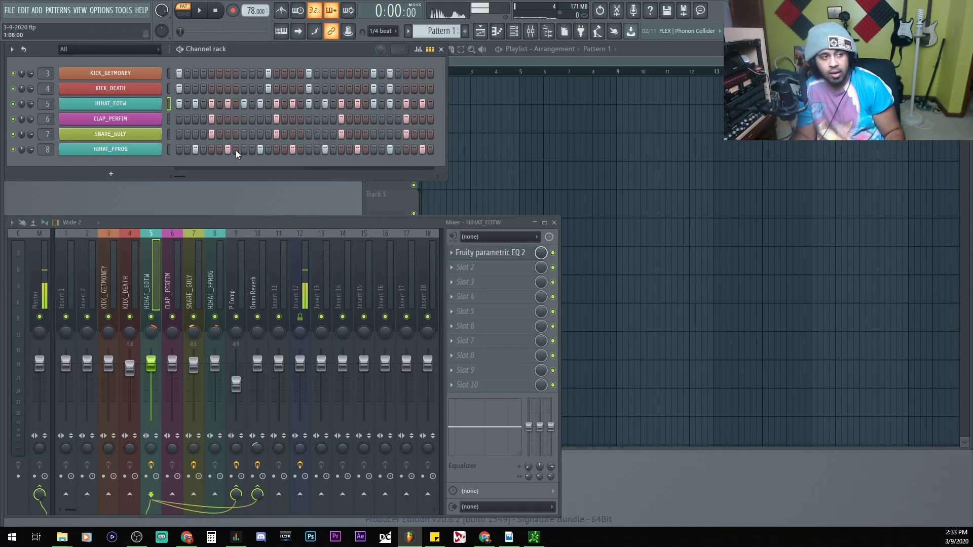
right_click(125, 105)
left_click(198, 105)
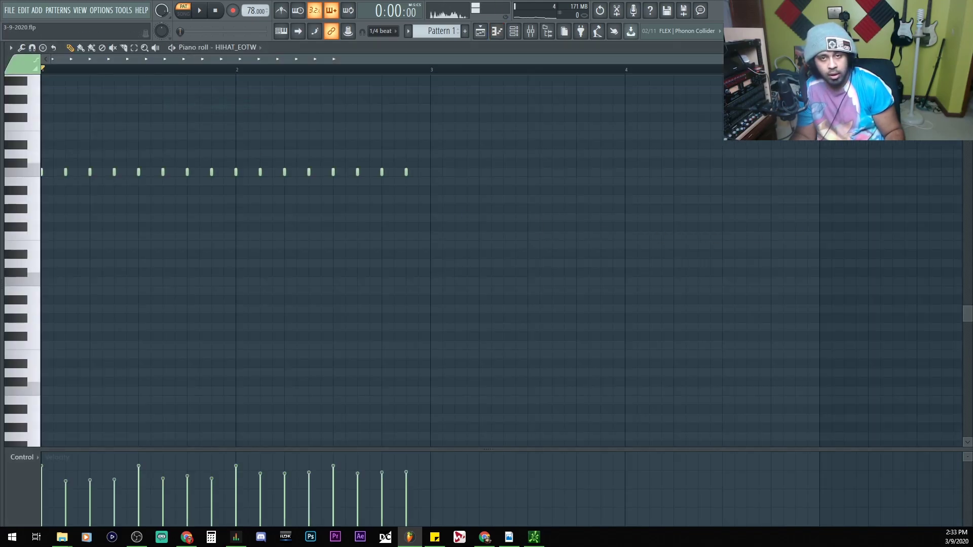
key("Escape")
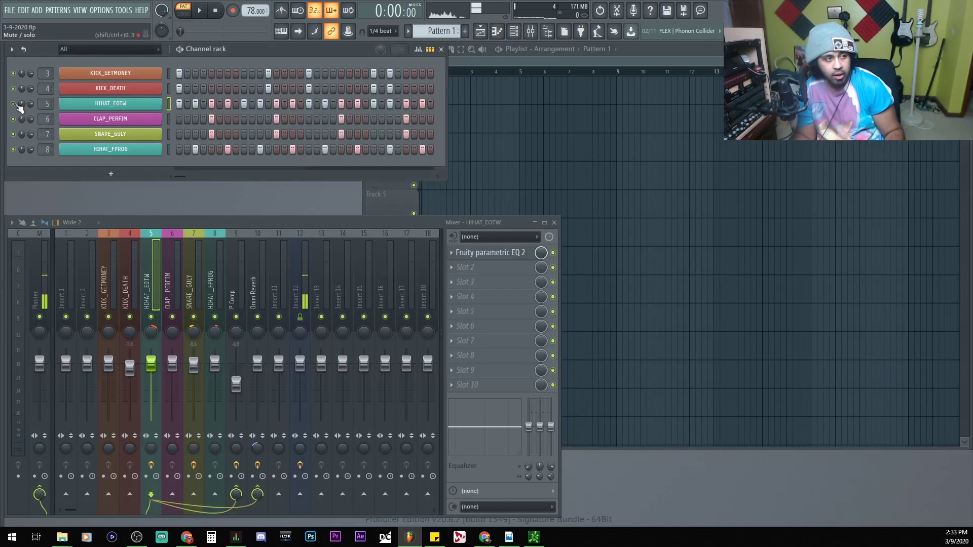
Reopen the HIHAT_EOTW piano roll and audition the hi-hat pattern on its own.
right_click(158, 101)
left_click(198, 105)
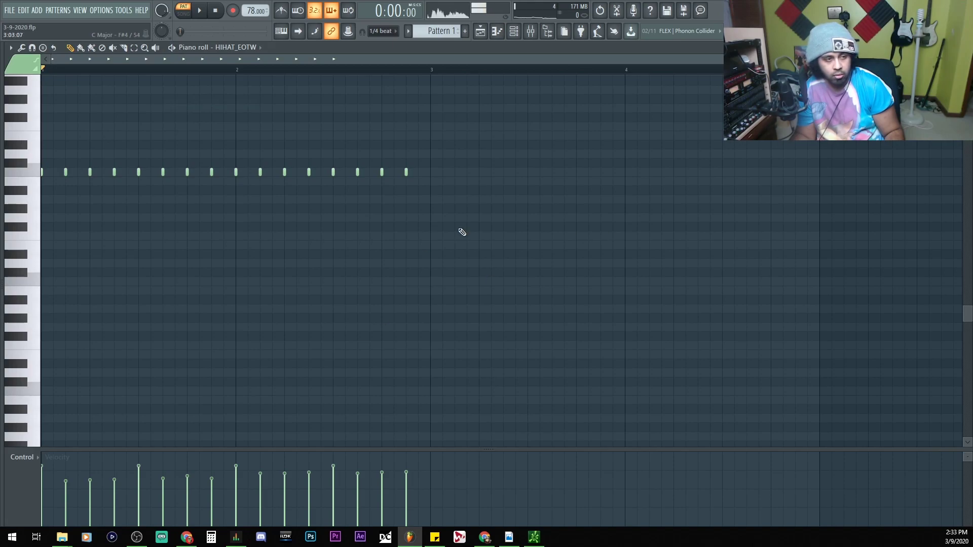
key("space")
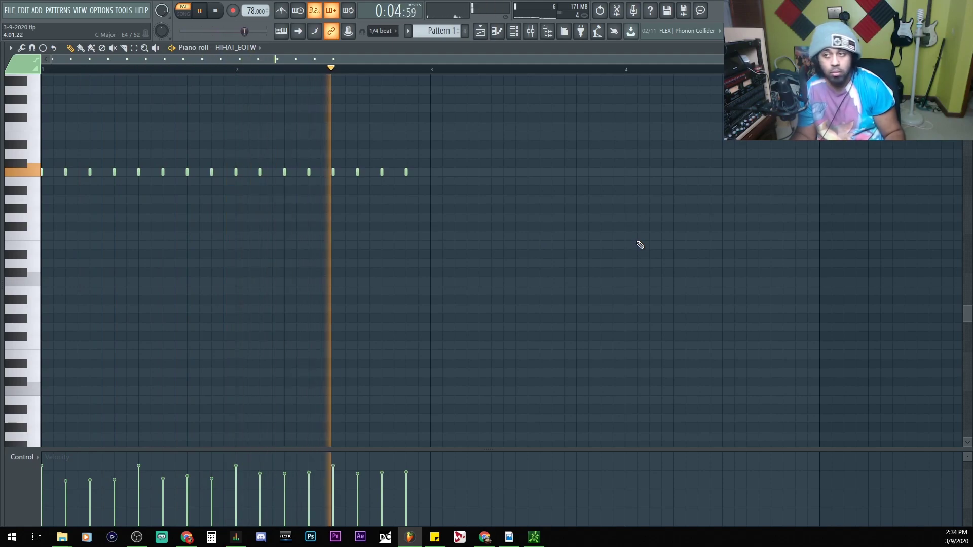
key("space")
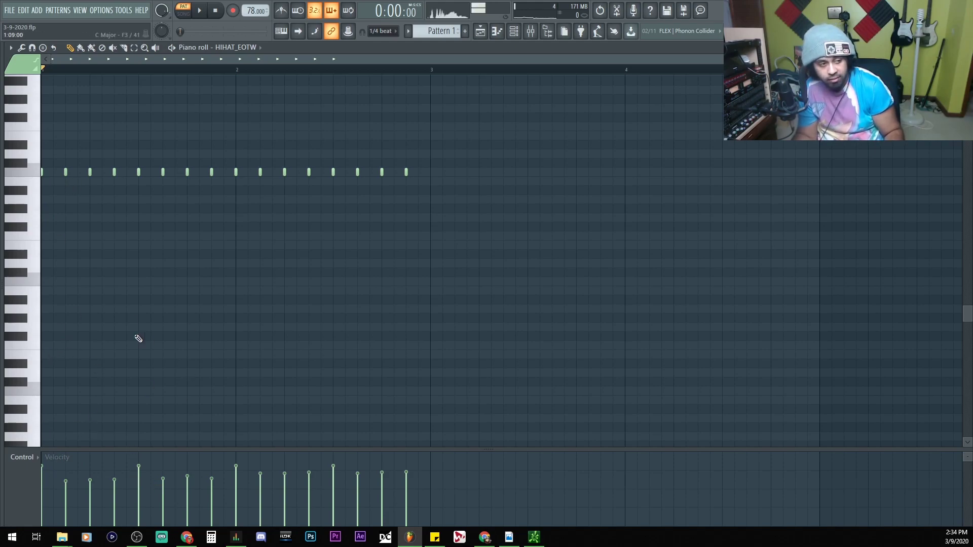
Select the four accented hi-hat notes, the first and every fourth one after it, and clear the selection.
left_click_drag(123, 204, 157, 141)
left_click_drag(233, 207, 244, 142)
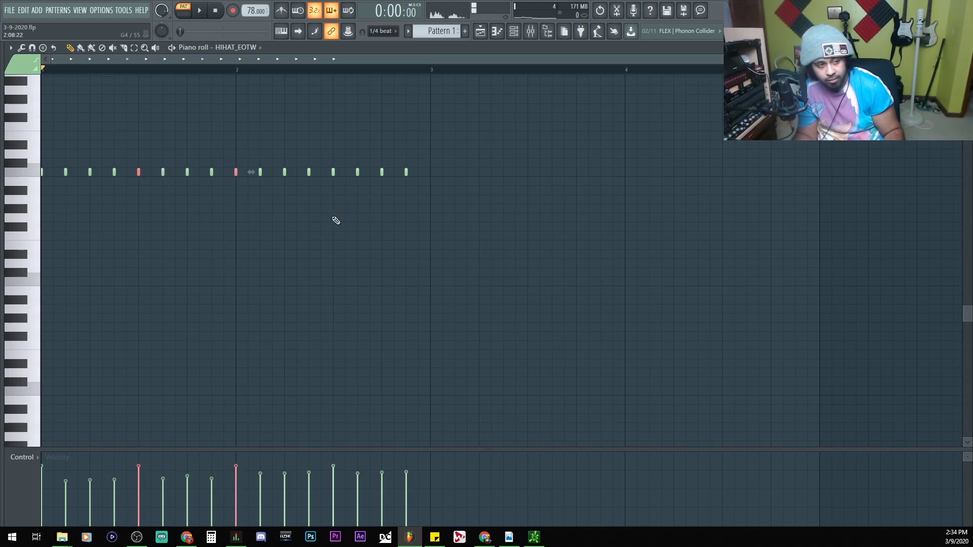
left_click_drag(323, 185, 343, 159)
left_click_drag(62, 205, 3, 125)
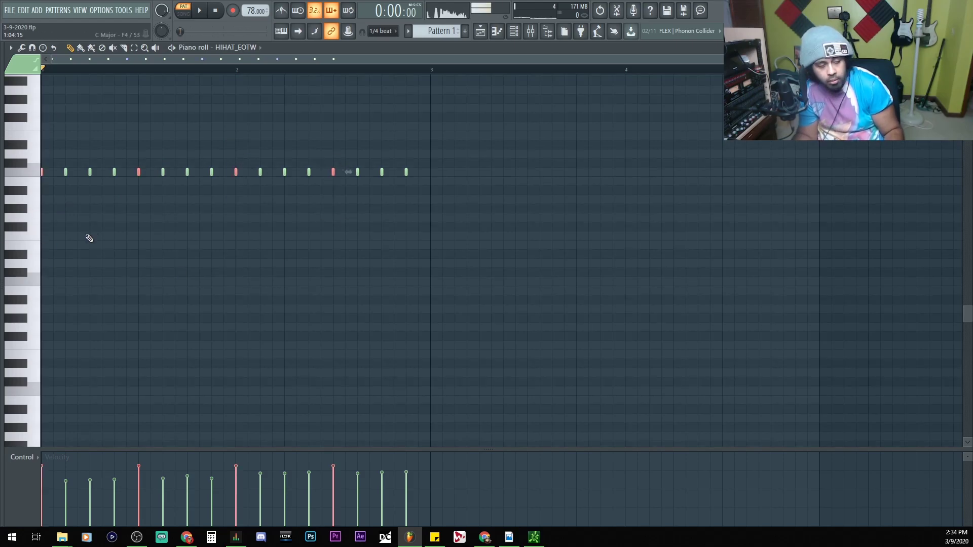
left_click(279, 317)
Select all HIHAT_EOTW notes and play the soloed hi-hat pattern again.
left_click_drag(551, 258, 45, 104)
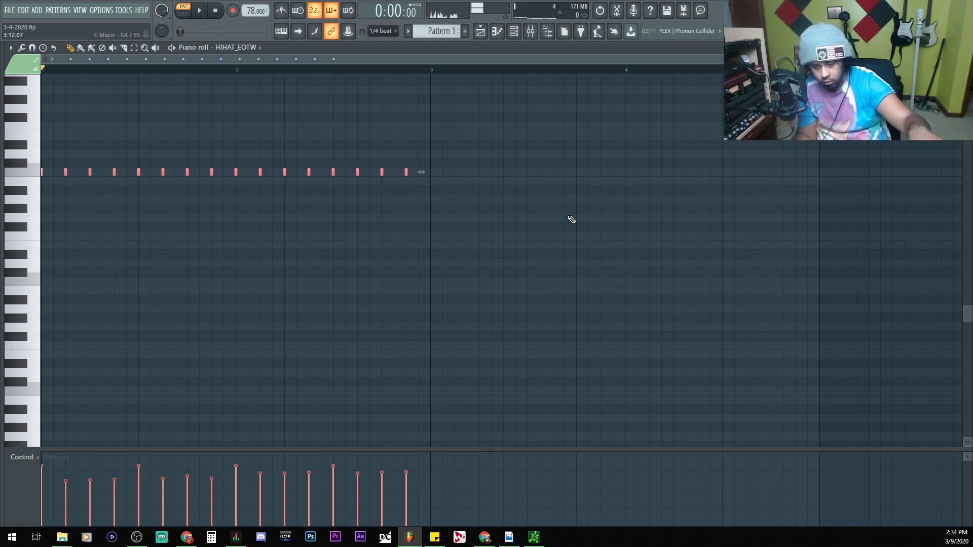
key("space")
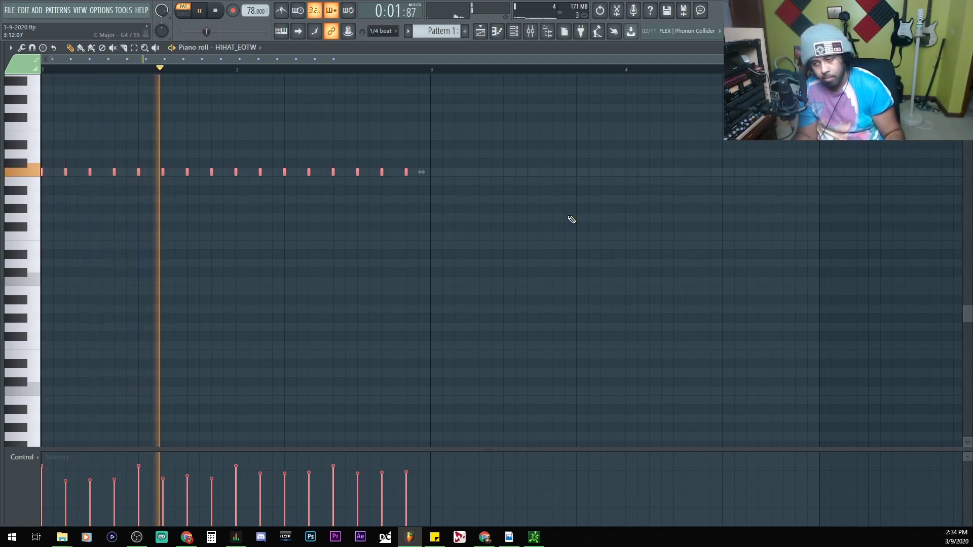
key("space")
Unsolo HIHAT_EOTW and play the full drum pattern with the reduced piano roll in front of the channel rack.
key("F6")
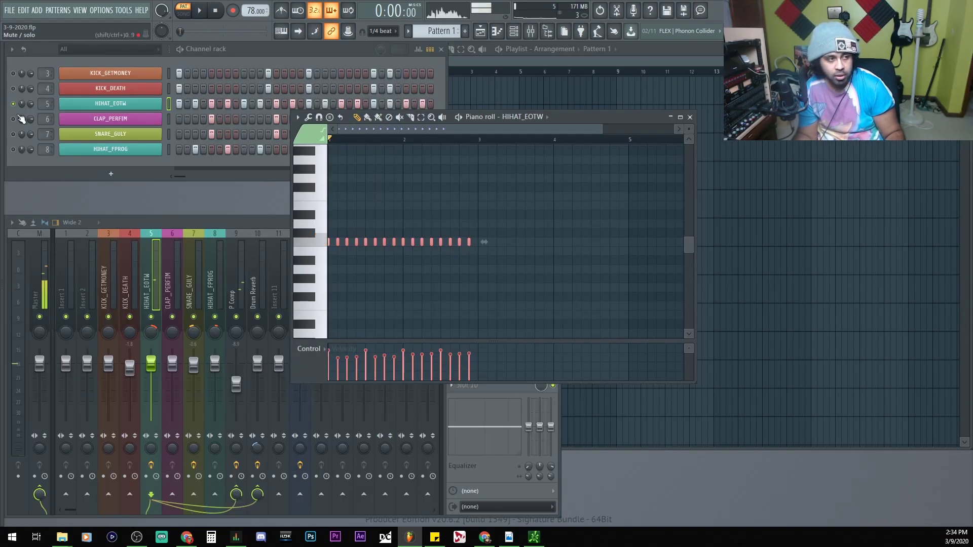
left_click(18, 104)
key("space")
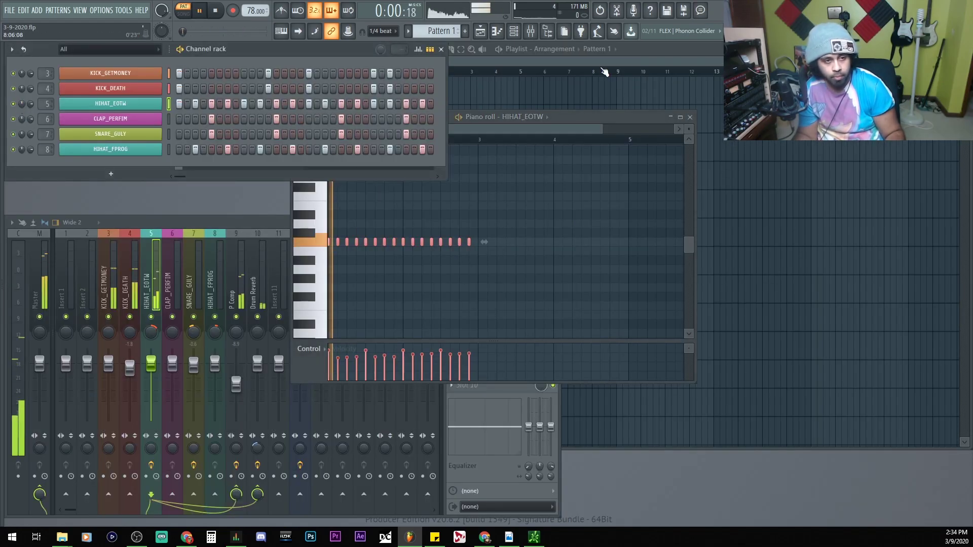
left_click(614, 121)
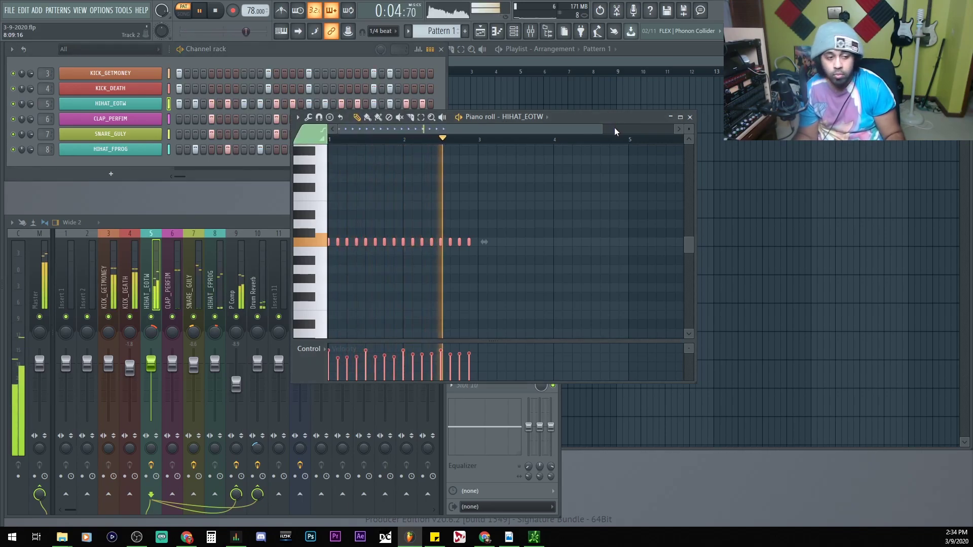
Level all hi-hat notes to the same velocity and audition them with the full drum pattern.
key("space")
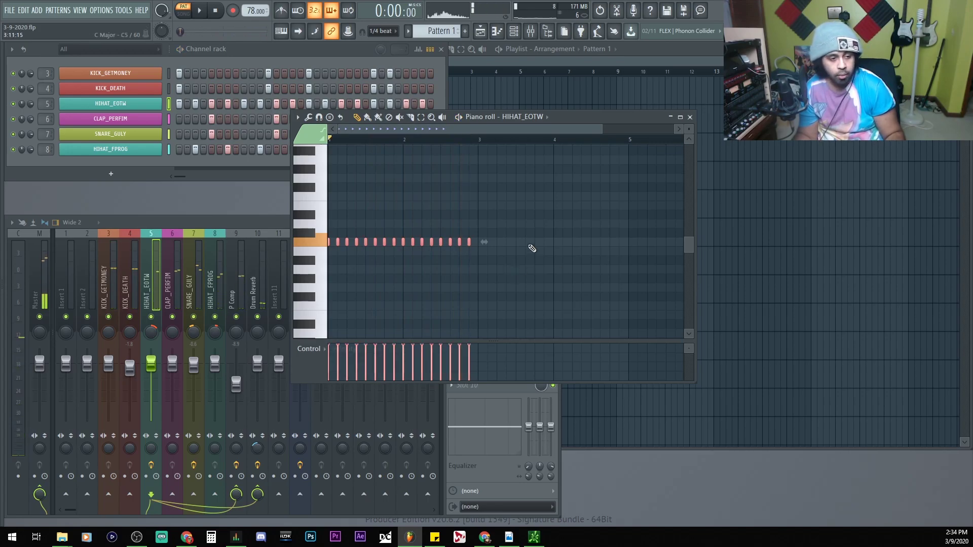
key("space")
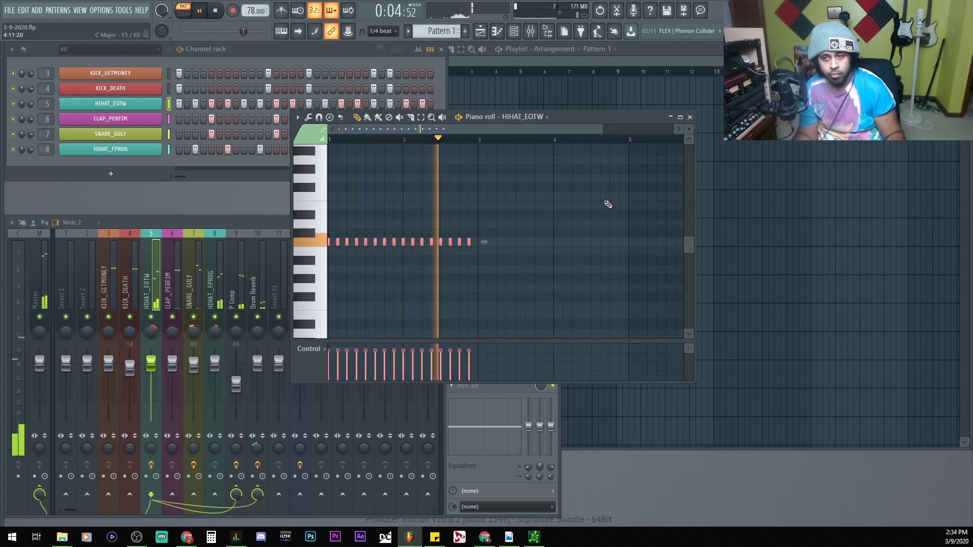
key("space")
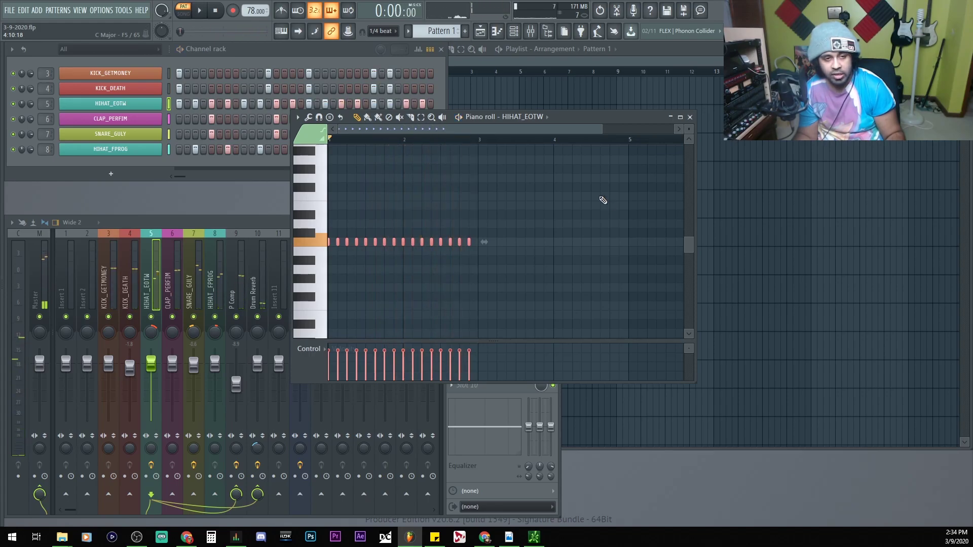
Enlarge the piano roll, accent the first and every fourth HIHAT_EOTW note with higher velocities, and audition the pattern.
double_click(606, 122)
scroll(412, 232, "up", 2)
scroll(413, 232, "down", 2)
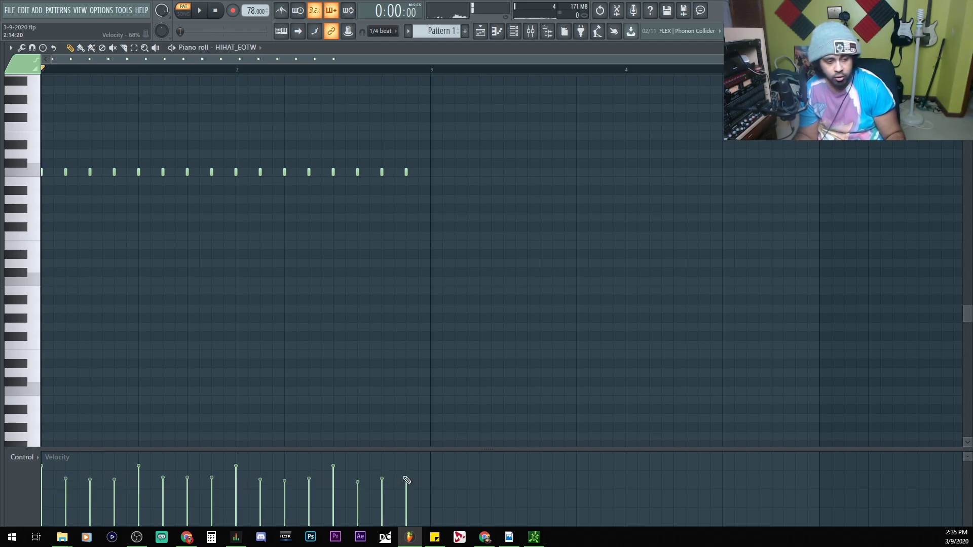
key("space")
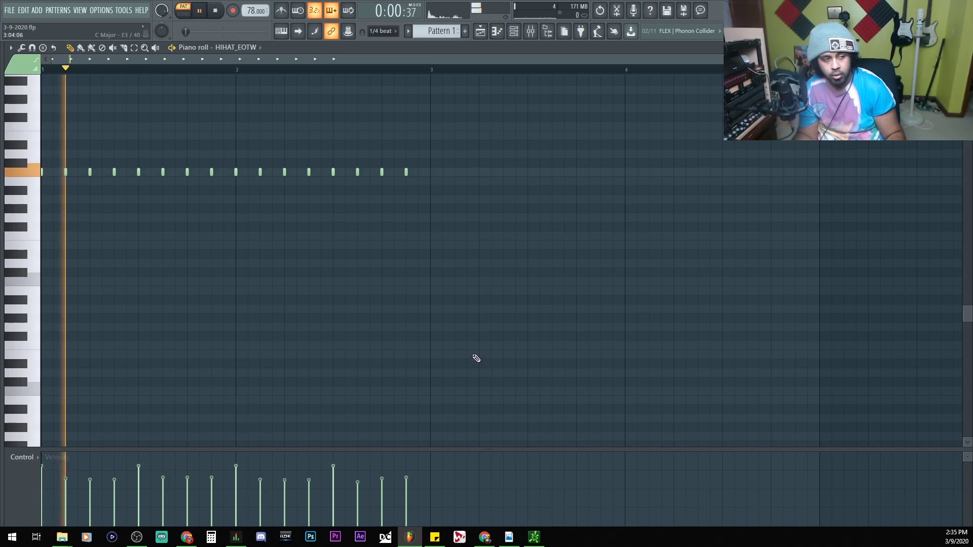
key("space")
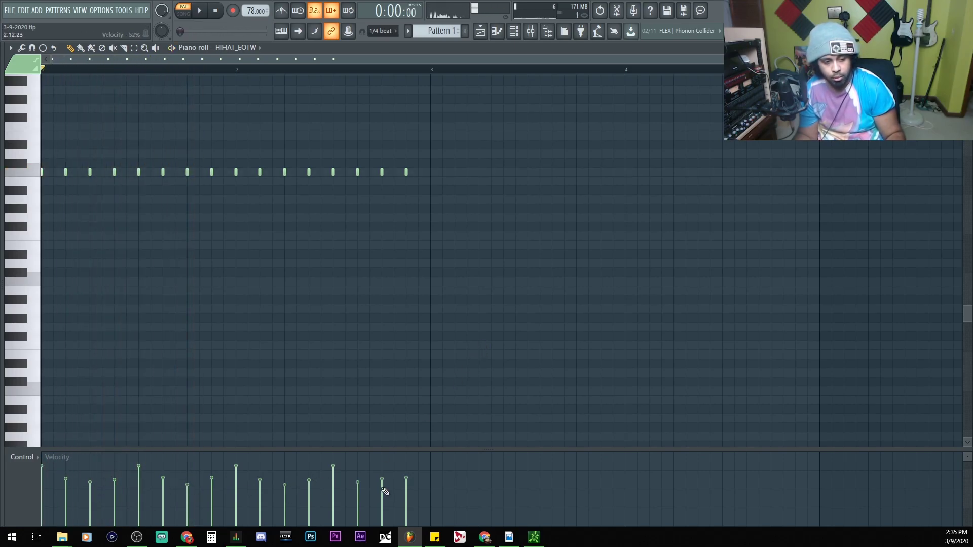
Vary the velocities of the unaccented HIHAT_EOTW notes further, play the pattern and close the piano roll.
key("space")
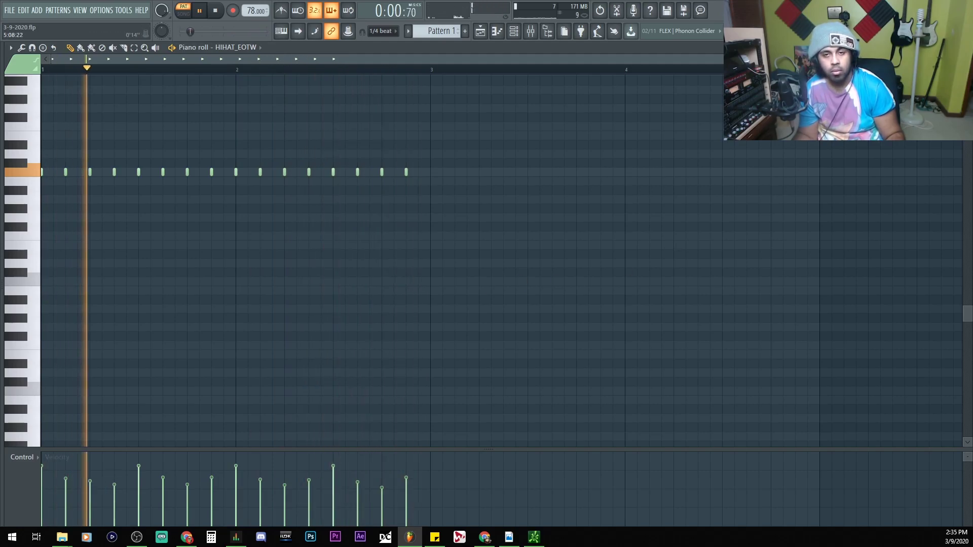
key("space")
key("Escape")
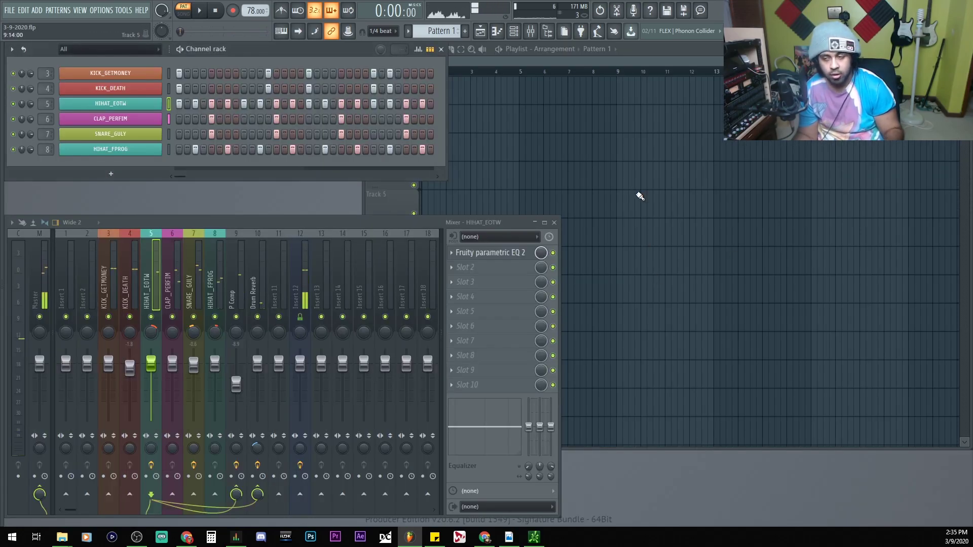
scroll(568, 167, "right", 2)
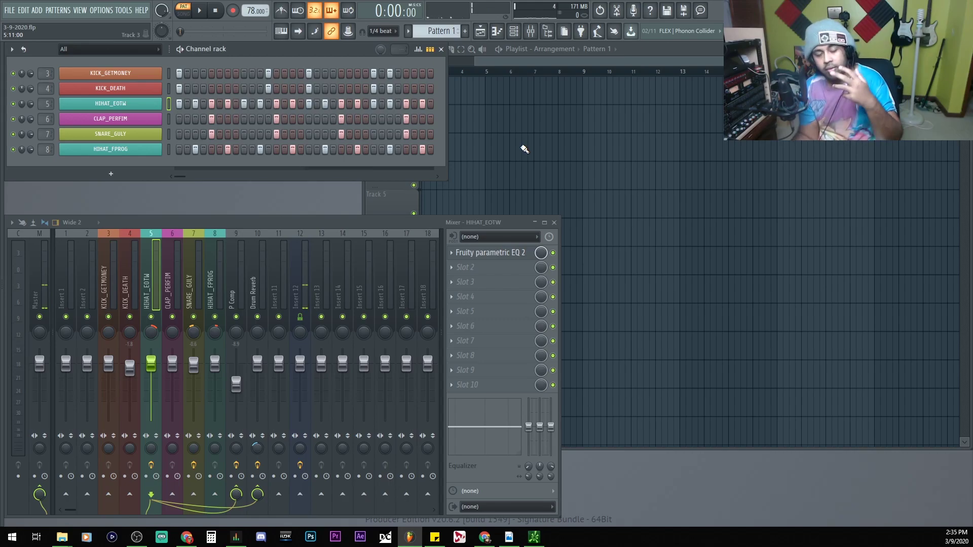
Lower the velocities of the second and fourth KICK_GETMONEY notes in the piano roll, audition the pattern and close it.
right_click(122, 72)
left_click(178, 72)
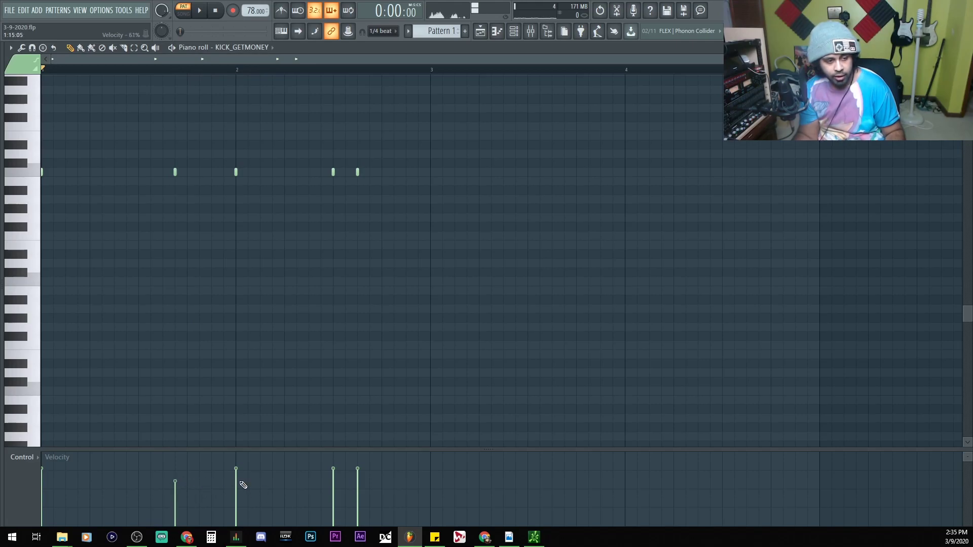
mouse_move(358, 468)
left_mouse_down()
mouse_move(344, 490)
mouse_move(331, 487)
left_mouse_up()
key("space")
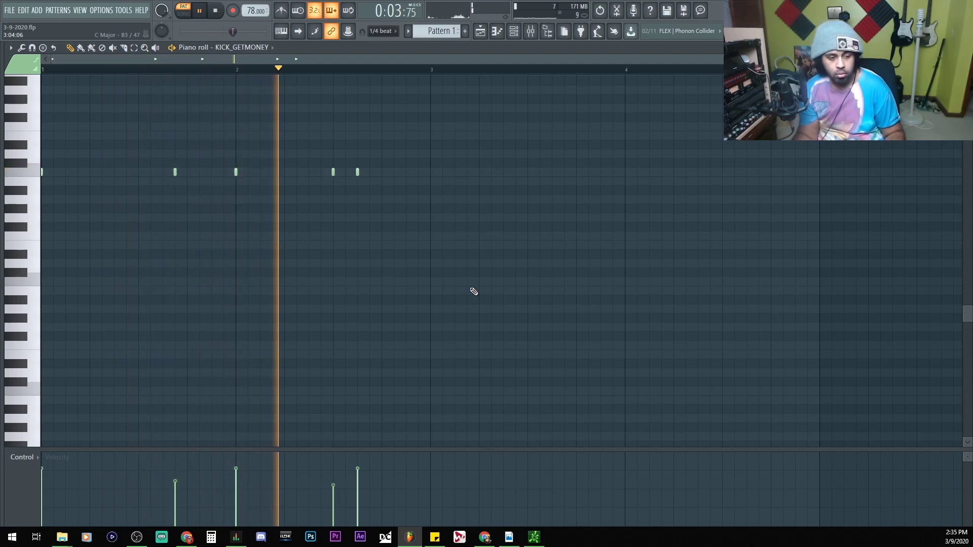
key("space")
key("Escape")
Lower the velocities of the second and fourth KICK_DEATH notes, audition the pattern and close the piano roll.
right_click(150, 92)
left_click(177, 89)
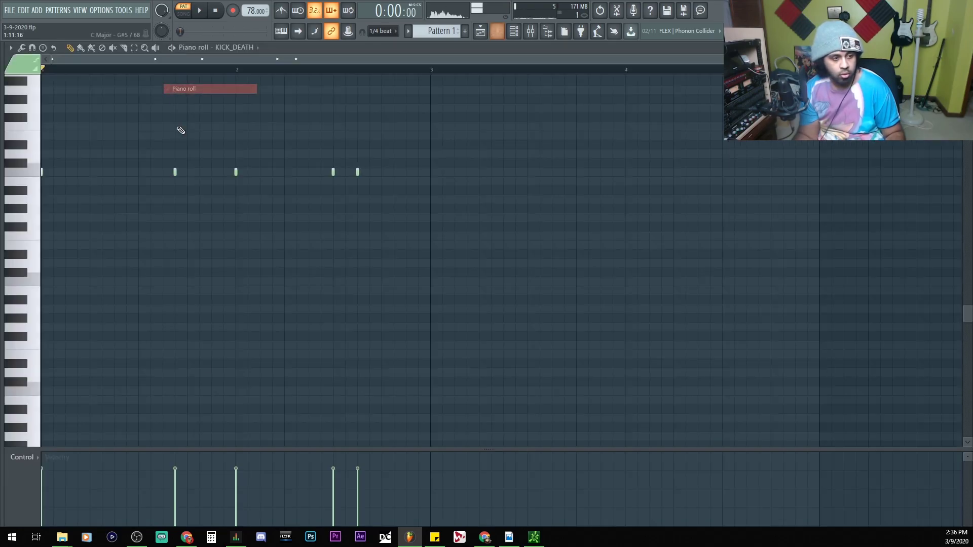
left_click(175, 483)
key("space")
left_click(333, 481)
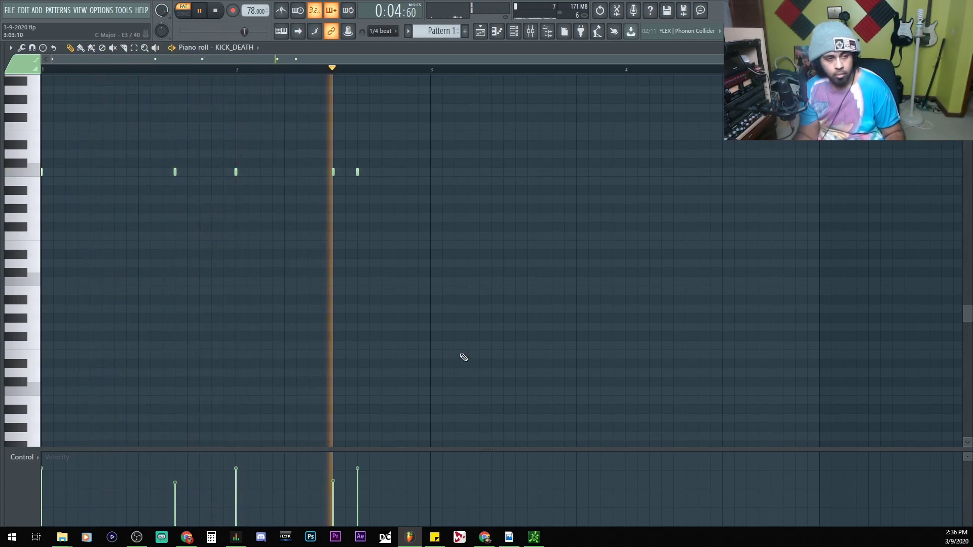
key("space")
key("F7")
scroll(573, 196, "left", 1)
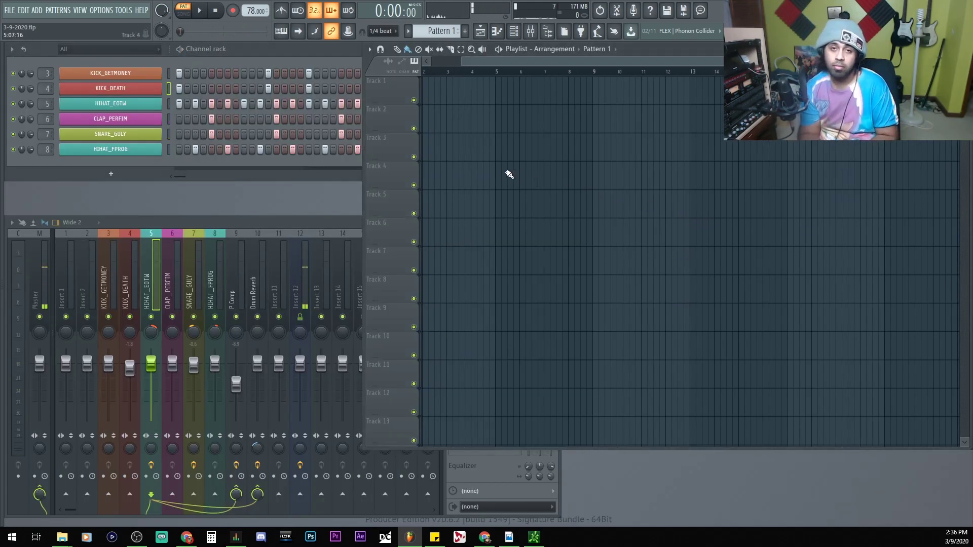
Solo the HIHAT_EOTW and SNARE_GULY mixer tracks and play them with the hi-hat's Fruity parametric EQ 2 bypassed.
left_click(159, 271)
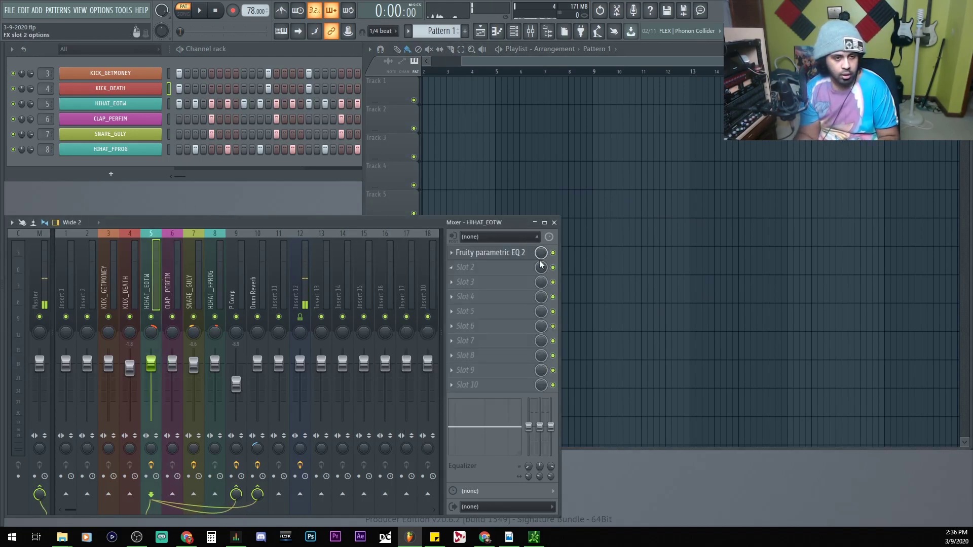
key("space")
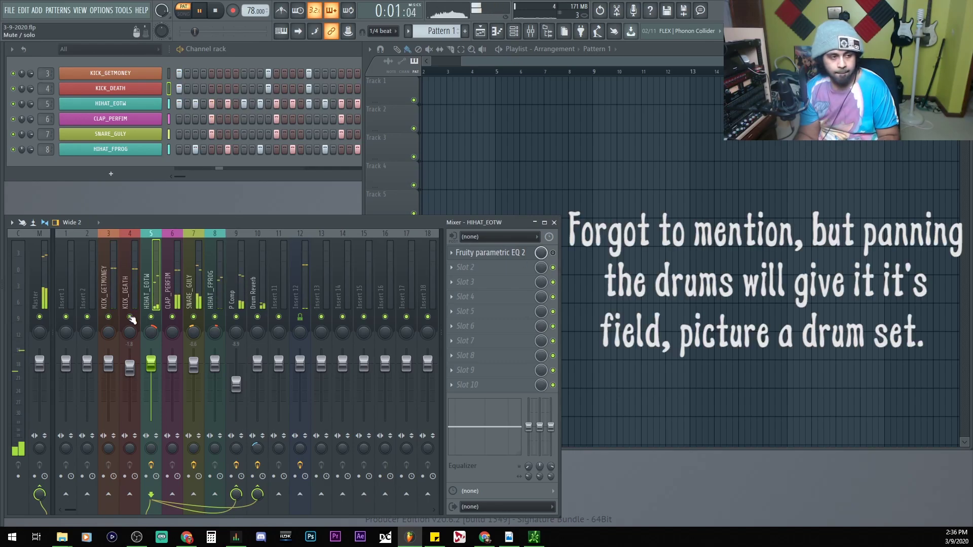
right_click(151, 317)
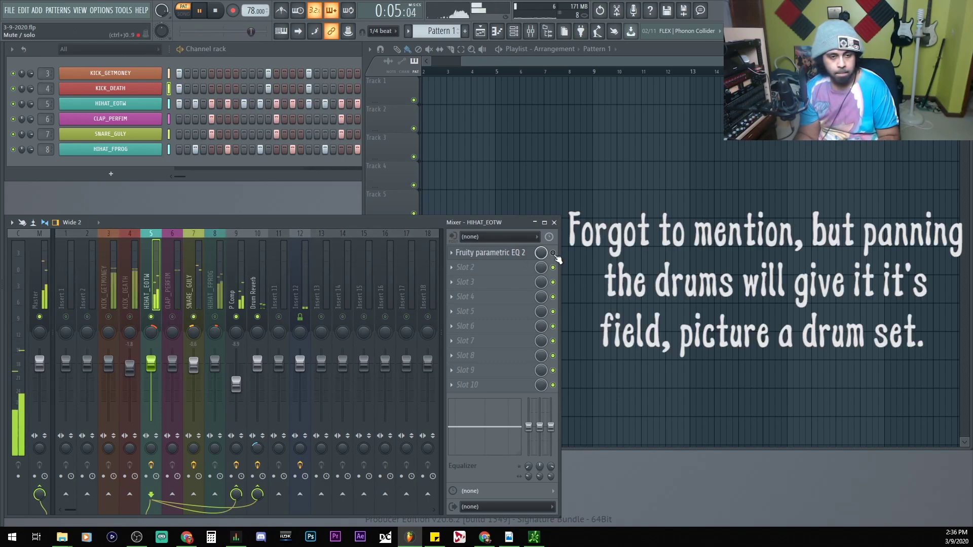
key("space")
Open the Fruity parametric EQ 2 windows of SNARE_GULY and HIHAT_EOTW together for comparison.
left_click(199, 274)
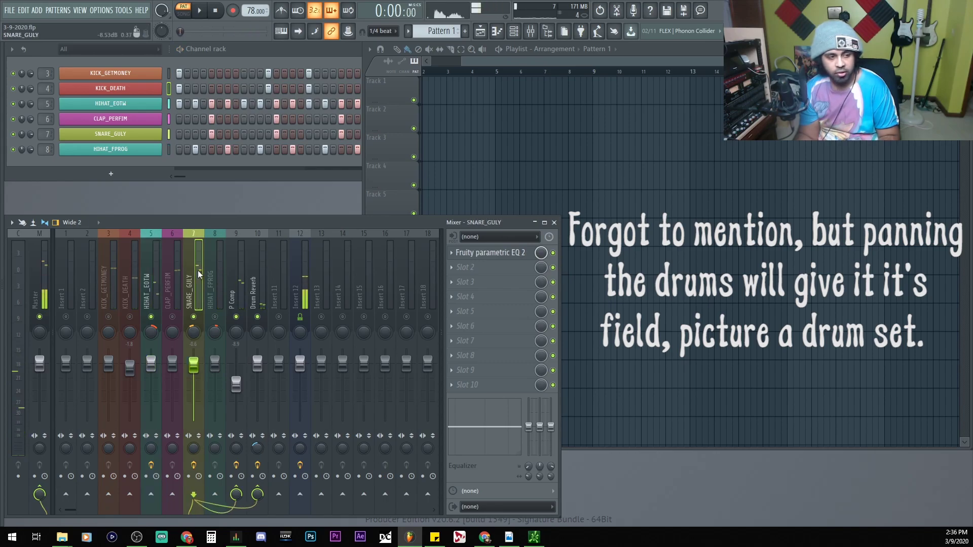
left_click(489, 252)
left_click(147, 281)
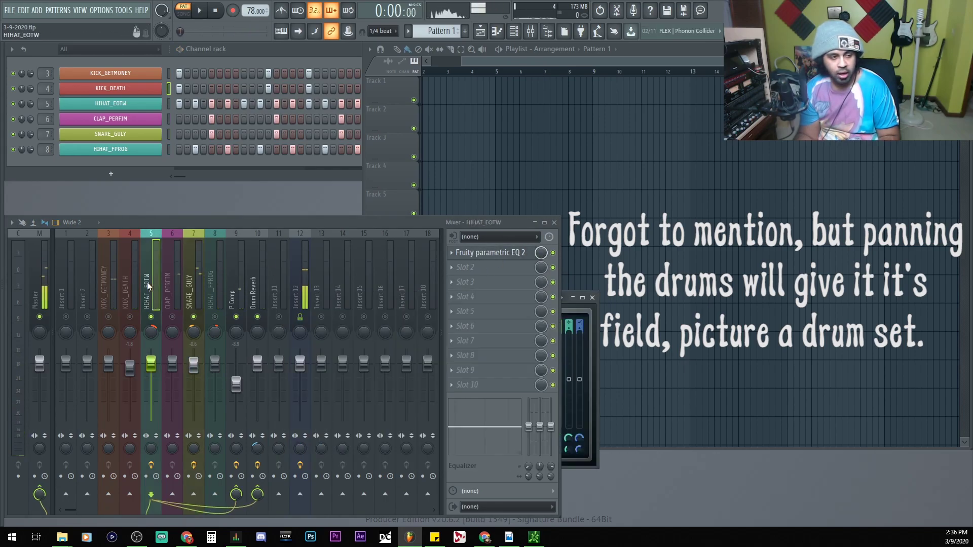
left_click(489, 252)
left_click(591, 333)
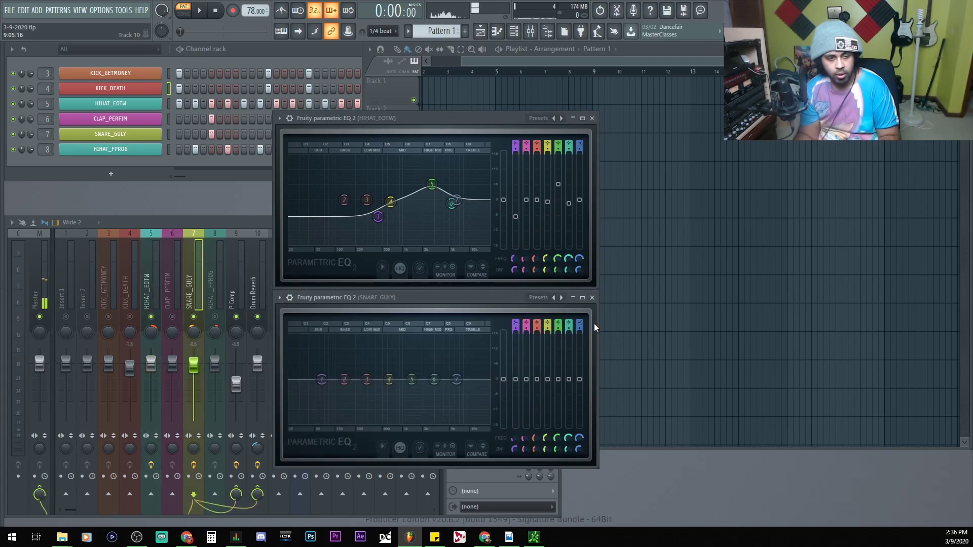
Play the soloed hi-hat and snare while comparing their EQ curves, and bring both EQ windows in front of the mixer.
key("space")
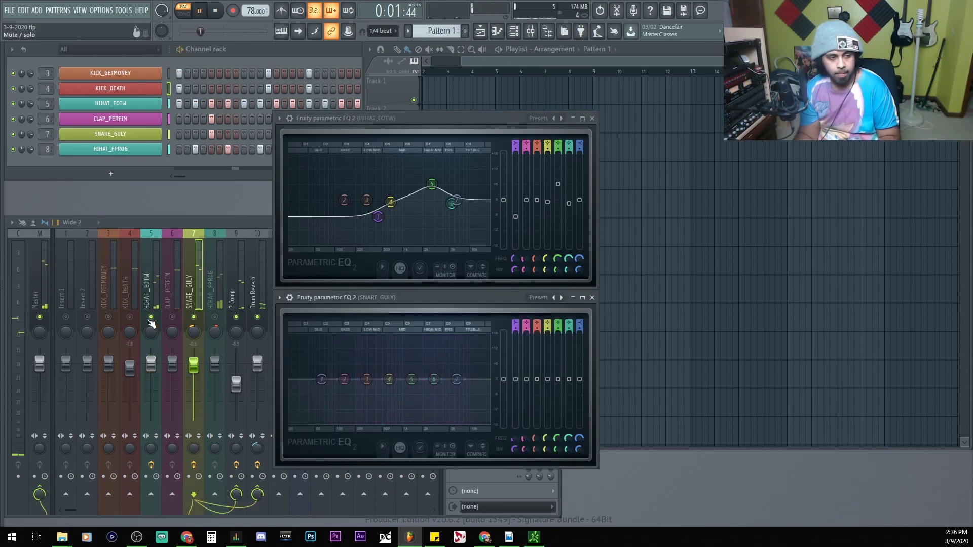
key("space")
left_click(153, 290)
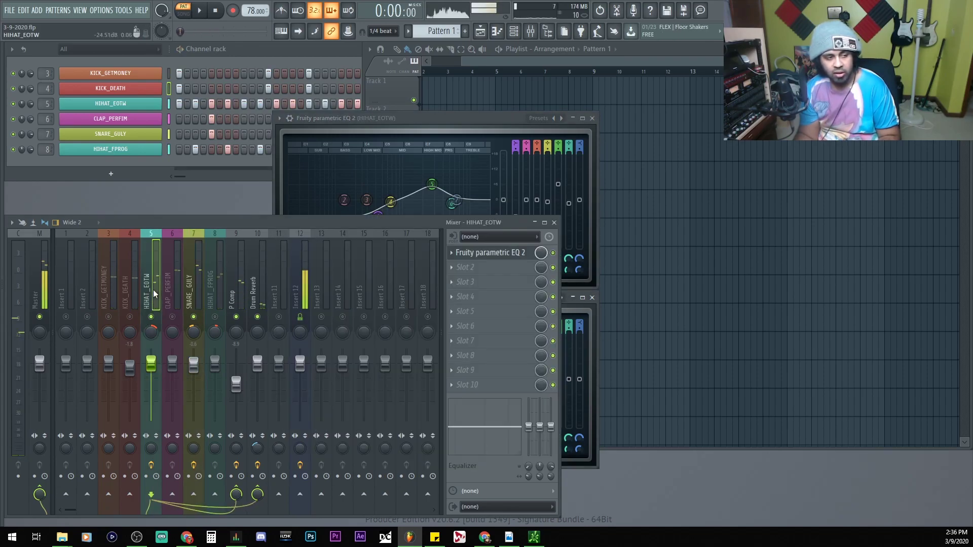
left_click(596, 329)
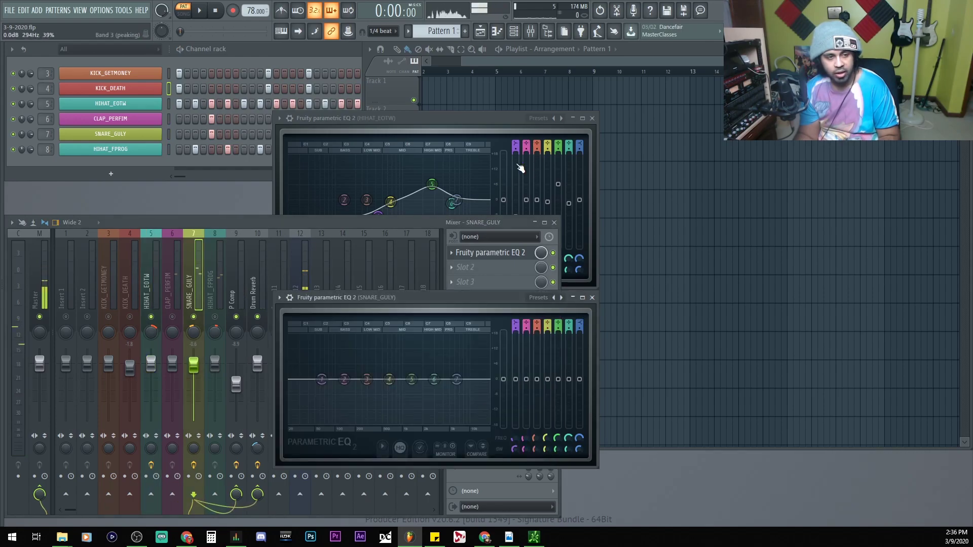
left_click(485, 125)
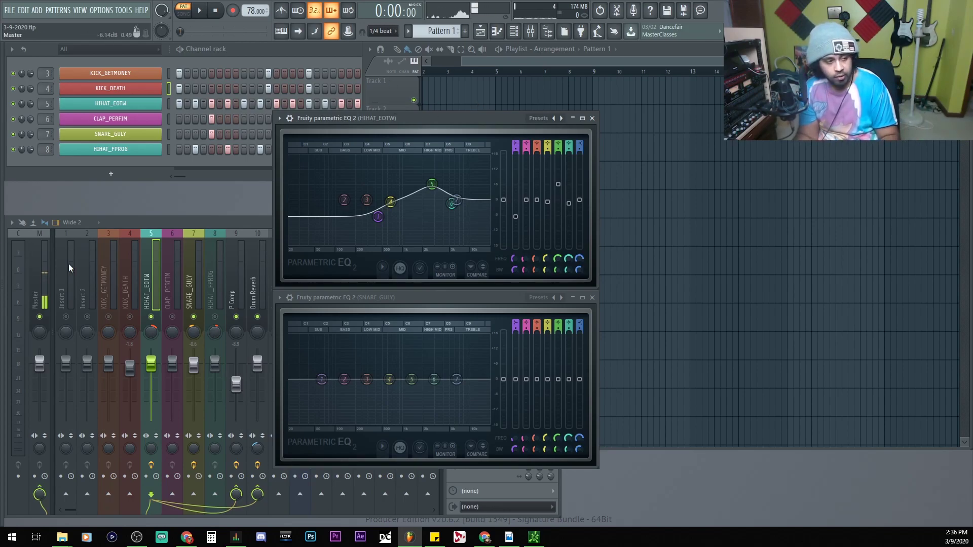
Switch the HIHAT_EOTW EQ off and on during playback to compare the sound, and return to its EQ curve.
key("F9")
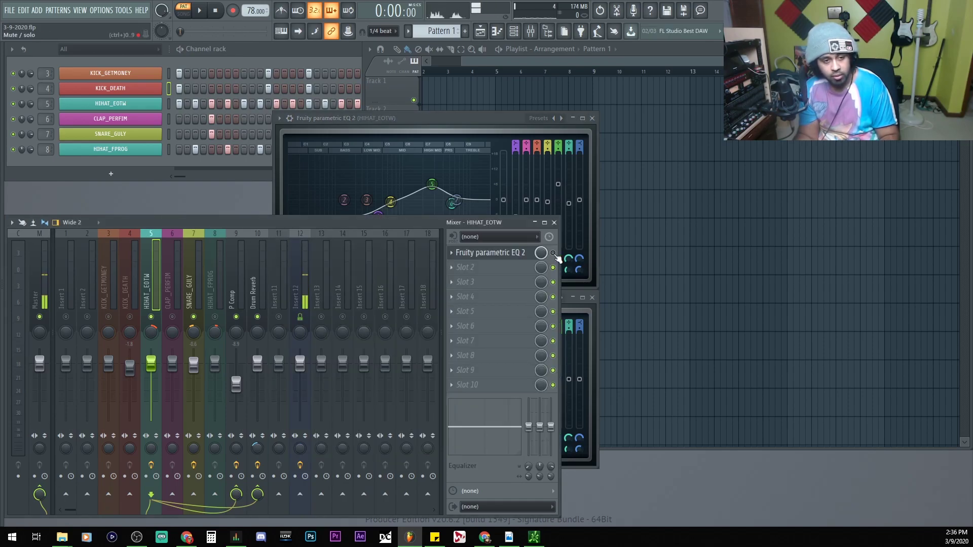
key("space")
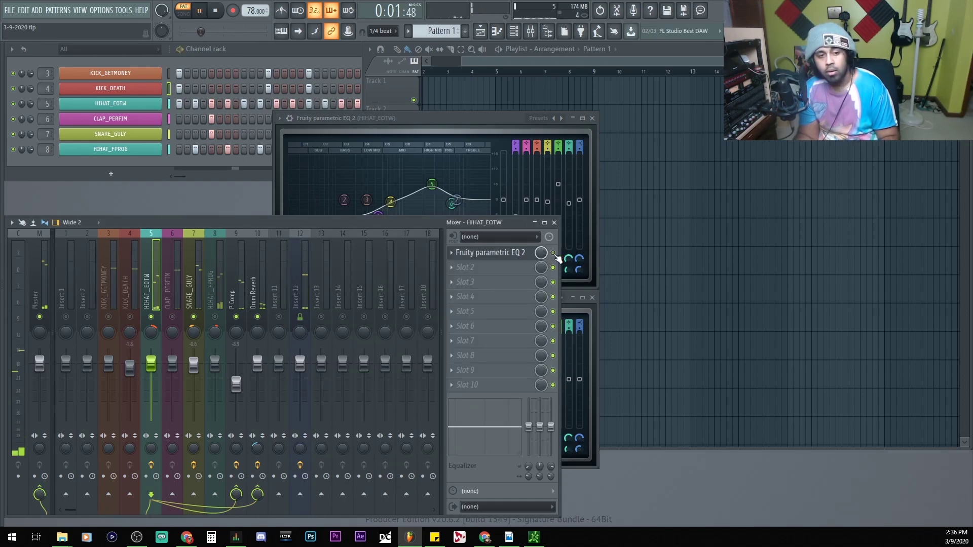
left_click(555, 254)
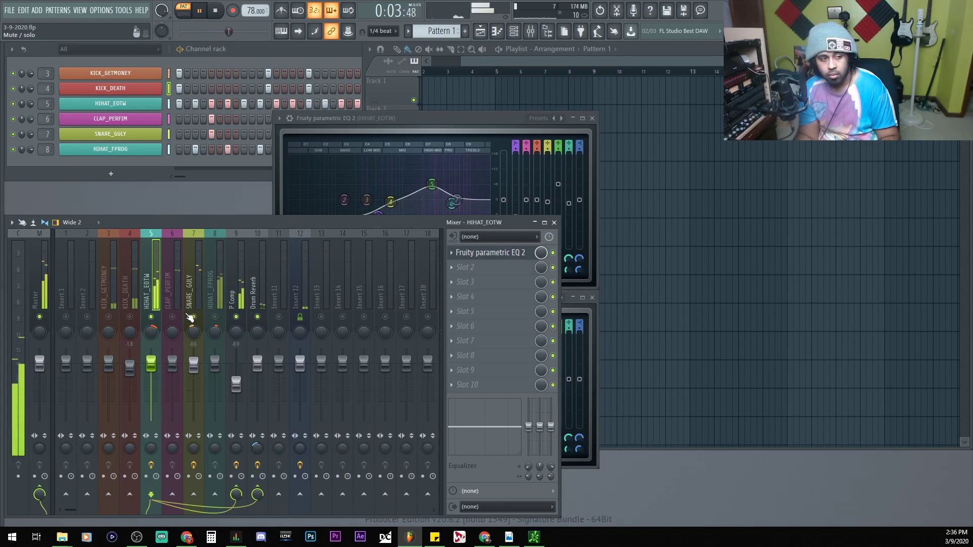
left_click(554, 254)
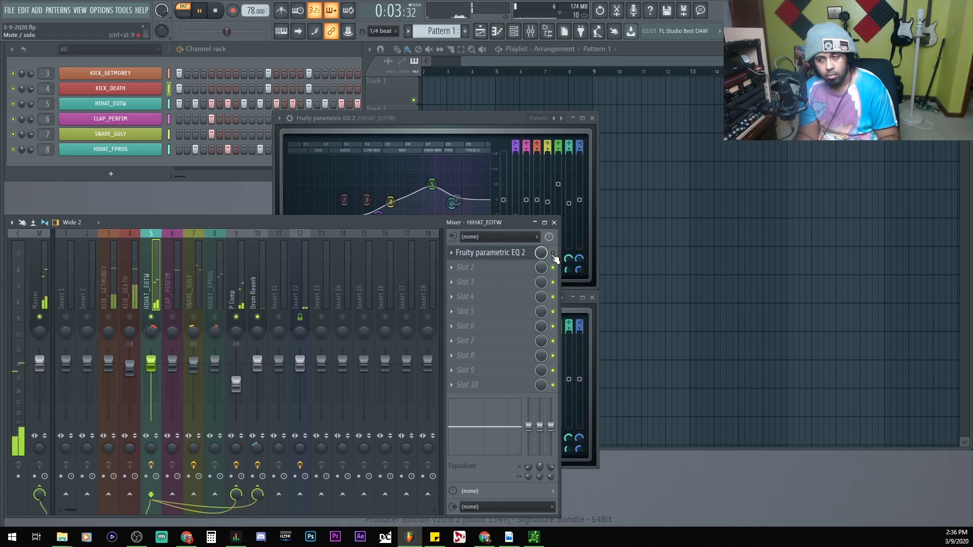
left_click(553, 253)
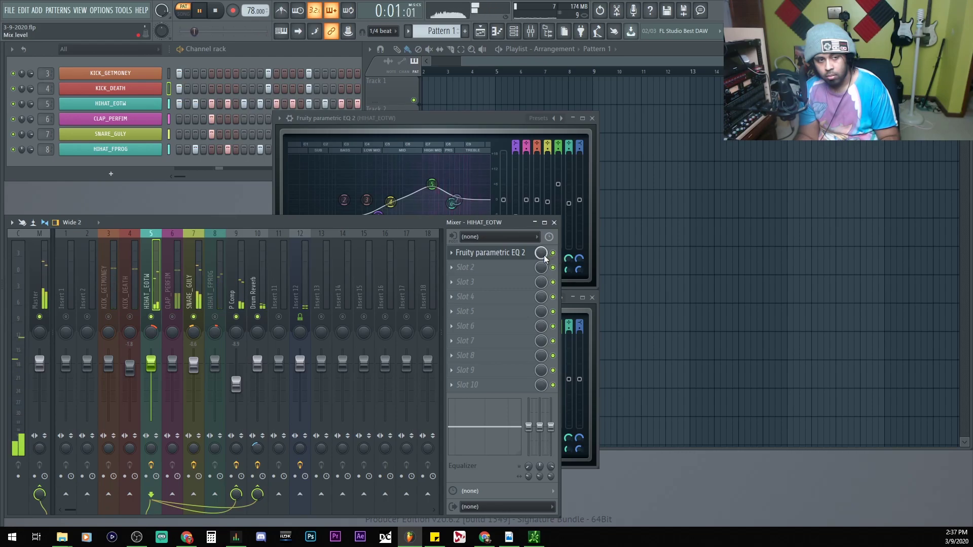
key("space")
left_click(441, 208)
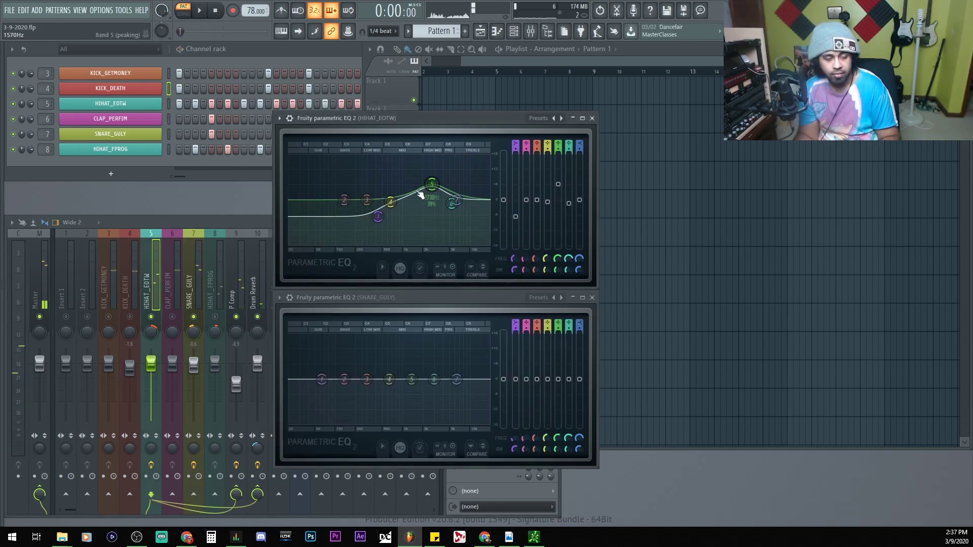